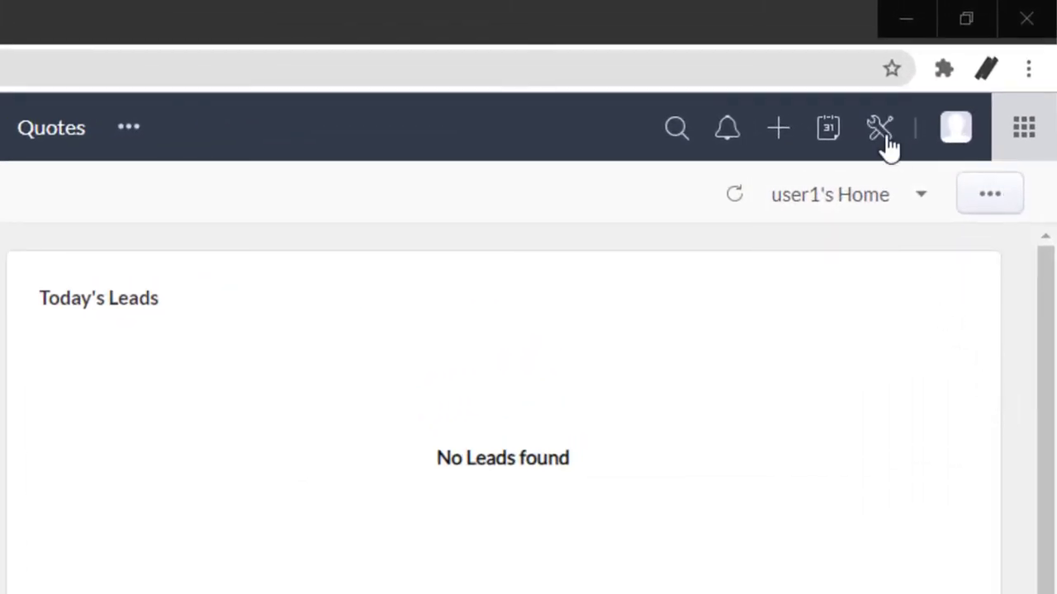
# Step: Start a new email template for the Leads module from the CRM setup's template settings
pyautogui.click(887, 140)
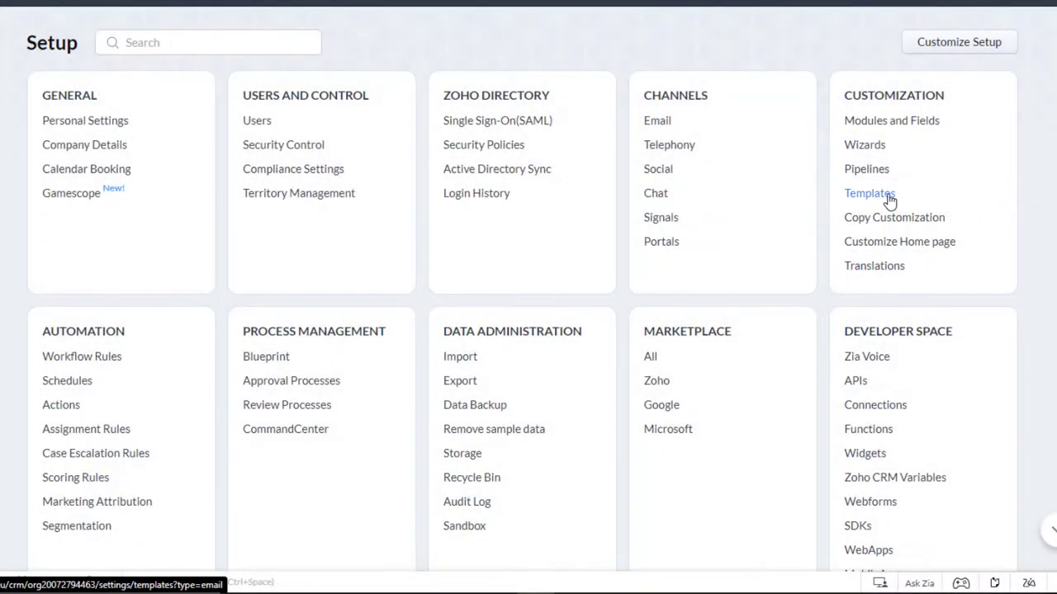
pyautogui.click(887, 201)
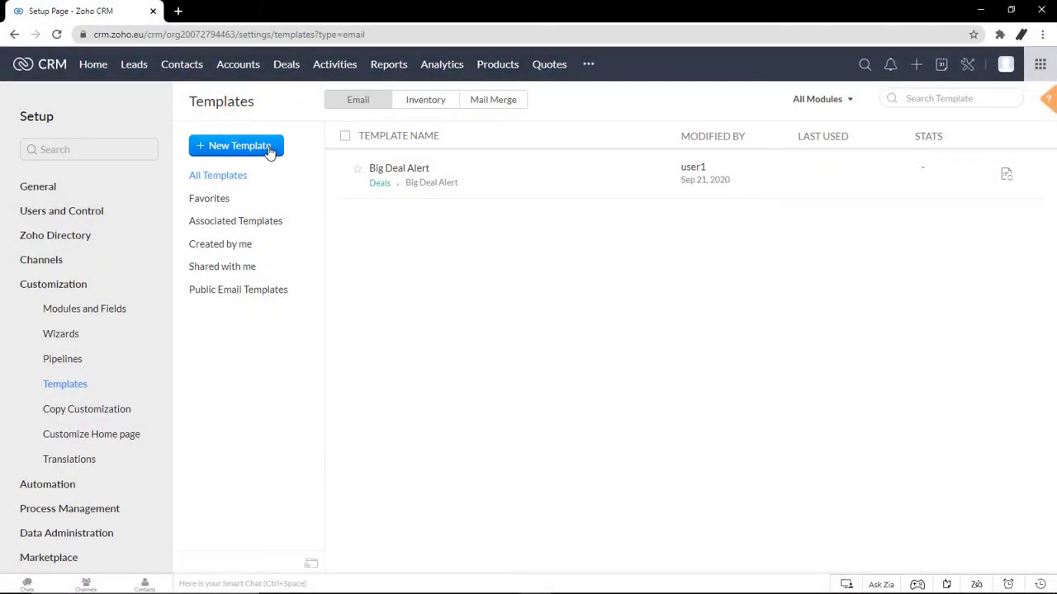
pyautogui.click(269, 149)
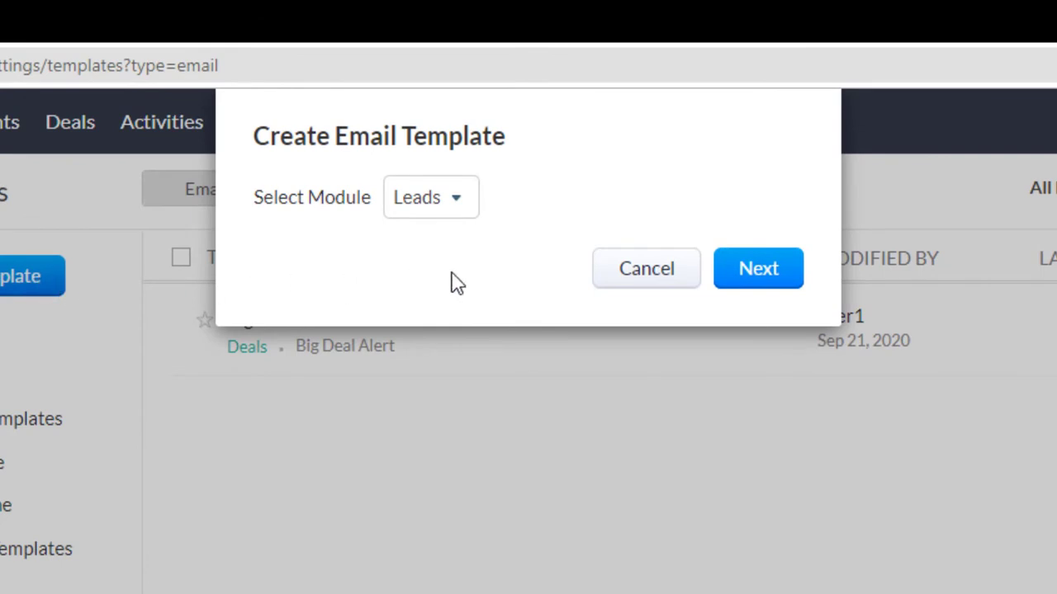
pyautogui.click(463, 217)
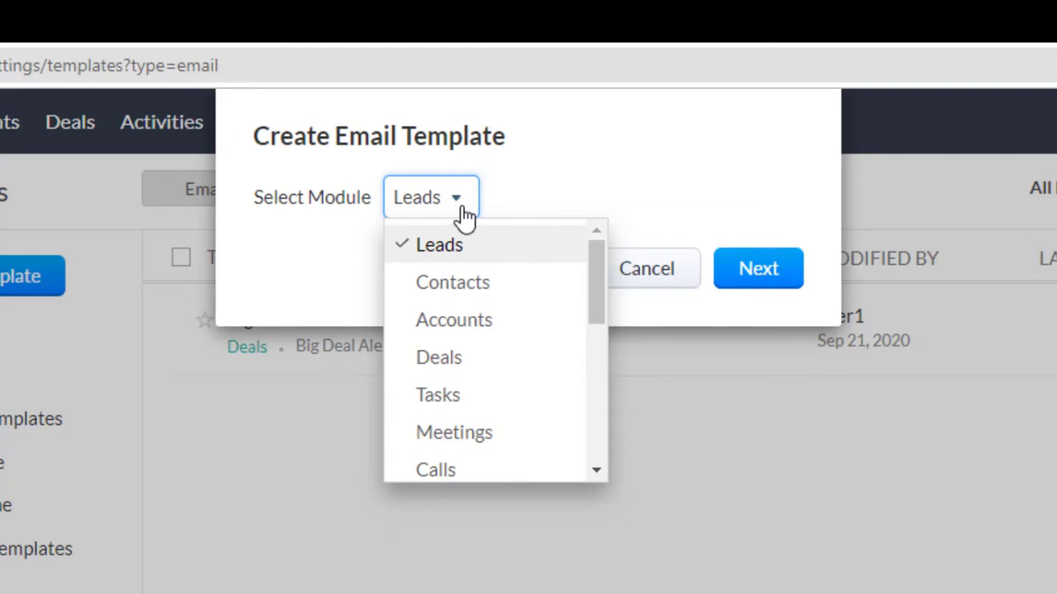
pyautogui.click(463, 211)
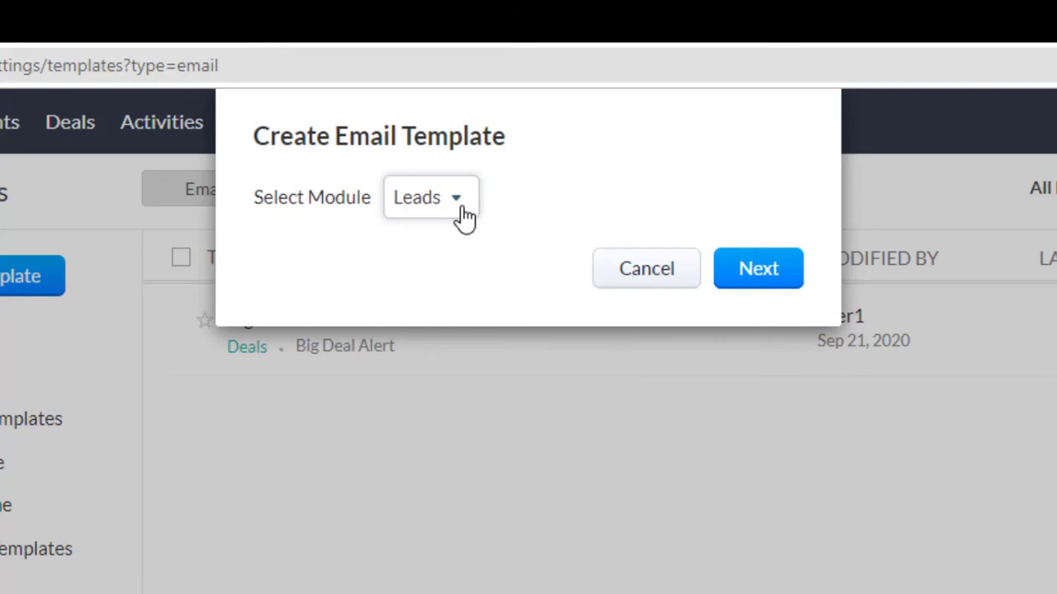
pyautogui.click(758, 280)
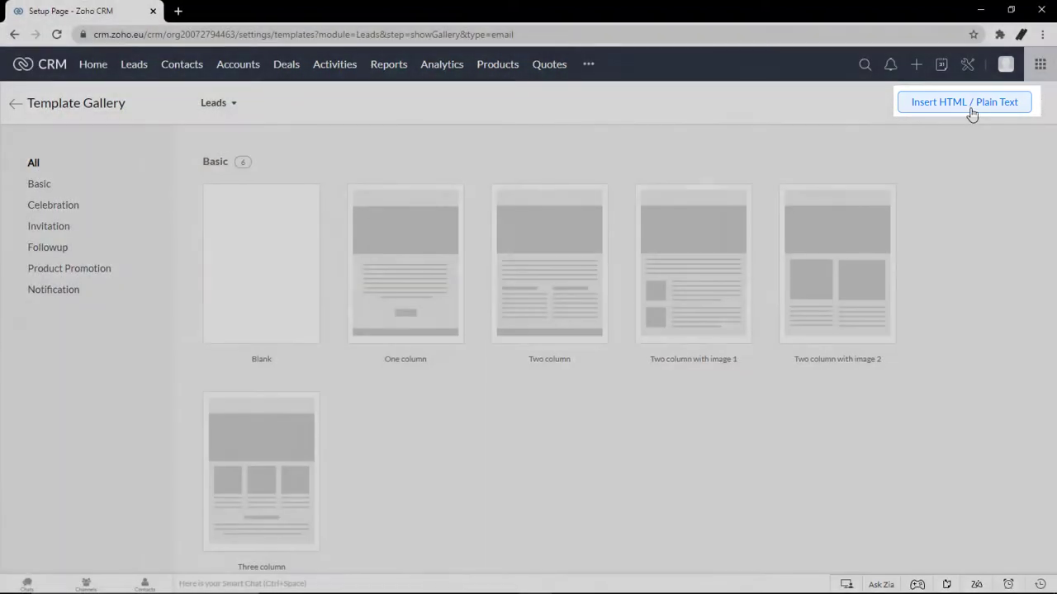
# Step: Examine the HTML / plain text editor and each template gallery category, from Basic through Notification, ending on the full gallery
pyautogui.click(971, 112)
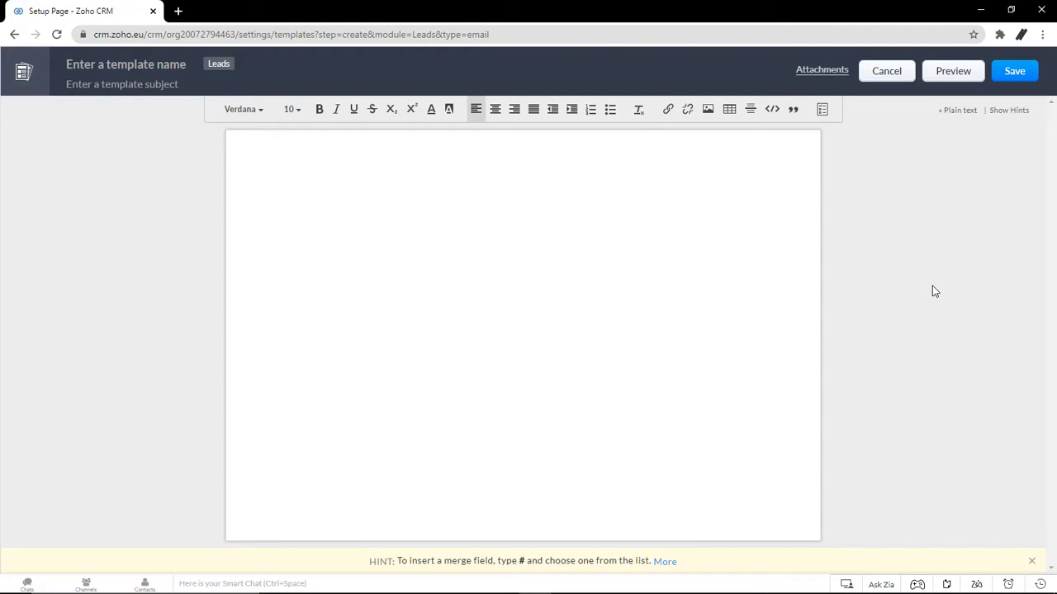
pyautogui.click(12, 36)
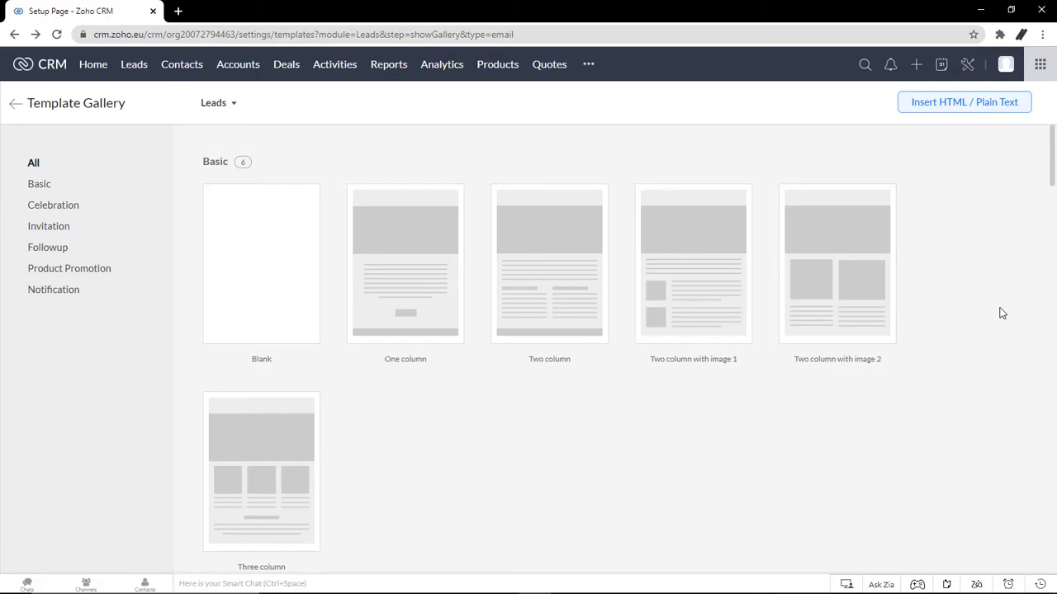
pyautogui.click(87, 190)
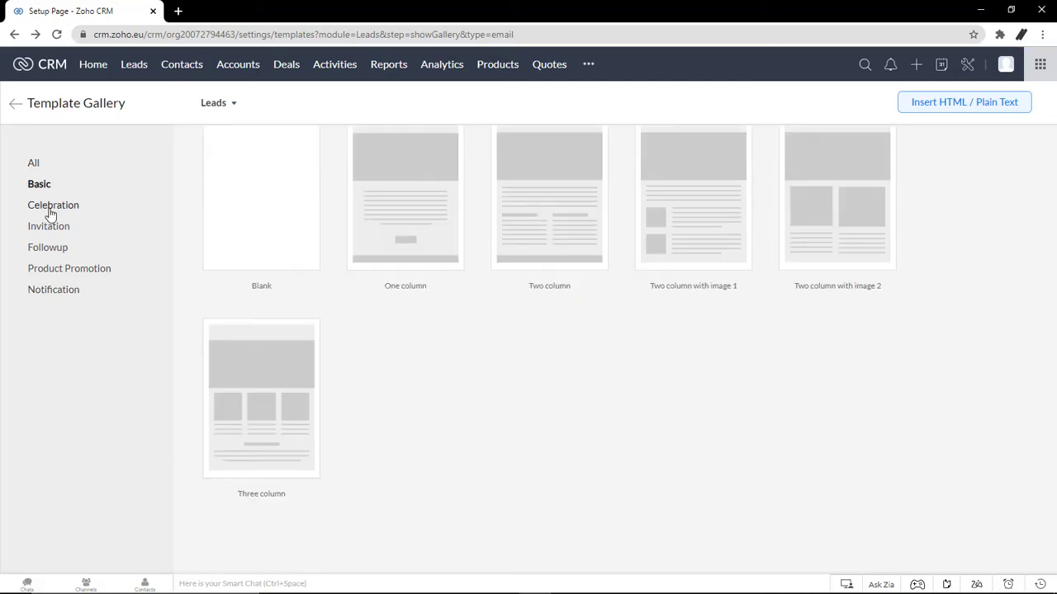
pyautogui.click(51, 213)
pyautogui.click(59, 230)
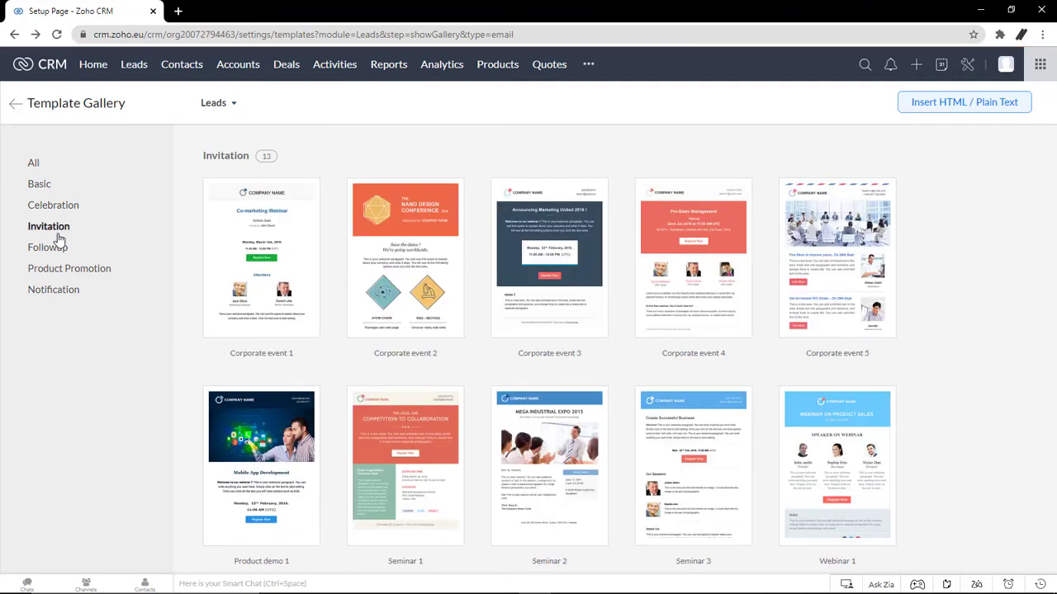
pyautogui.click(61, 246)
pyautogui.click(62, 272)
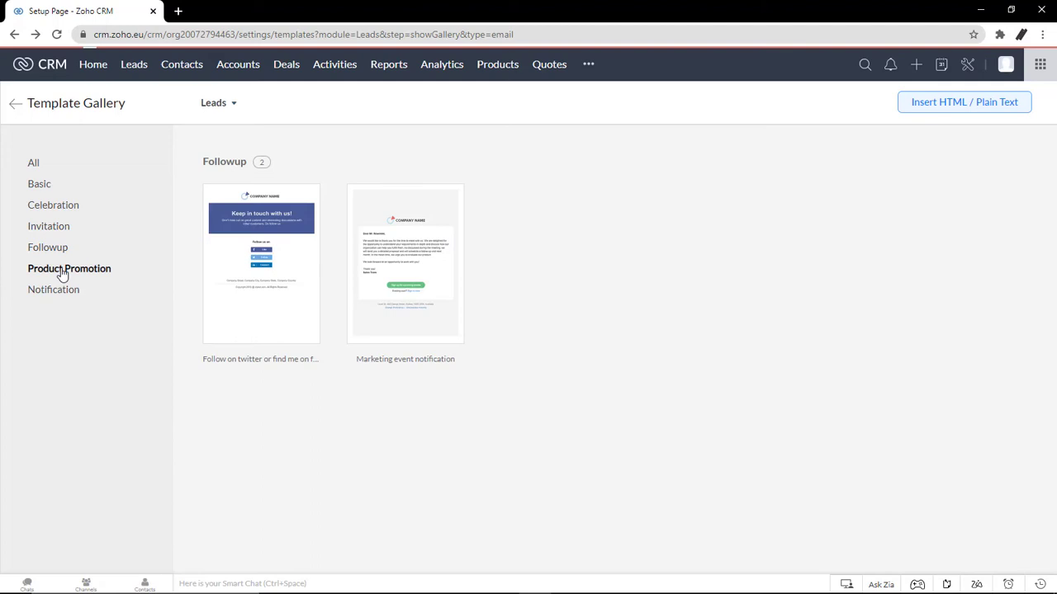
pyautogui.click(70, 294)
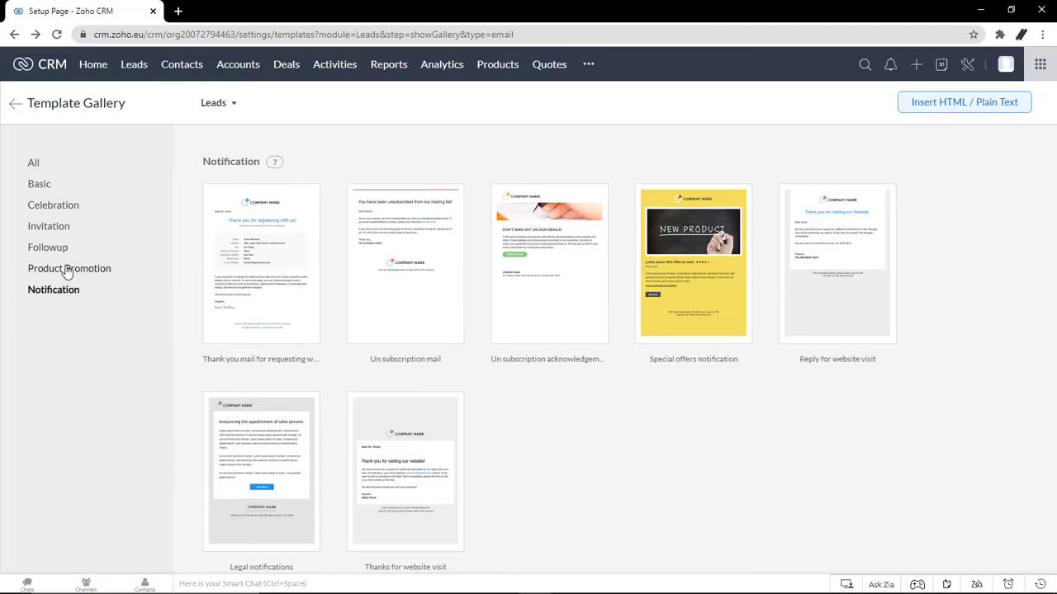
pyautogui.click(66, 169)
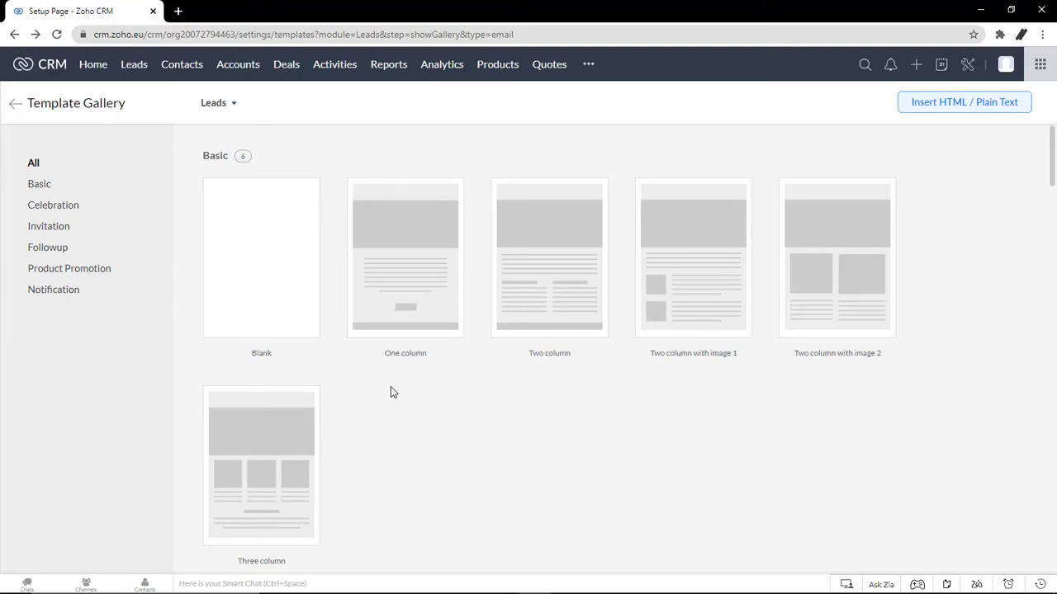
# Step: Create the template from the Blank layout and name it "Welcome Email for 2021"
pyautogui.click(262, 321)
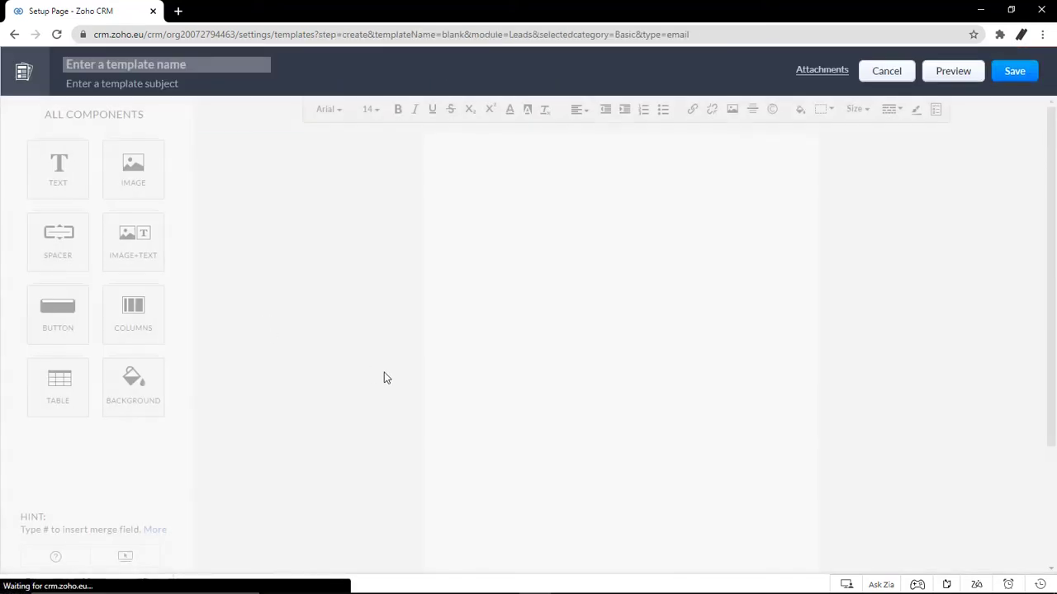
pyautogui.click(164, 66)
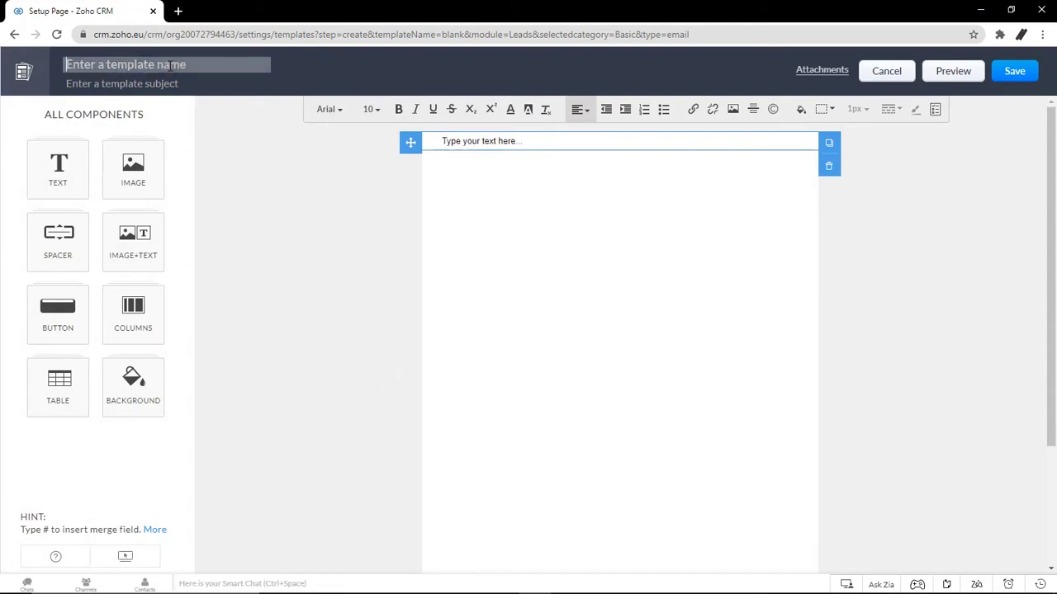
pyautogui.write('Welcome ')
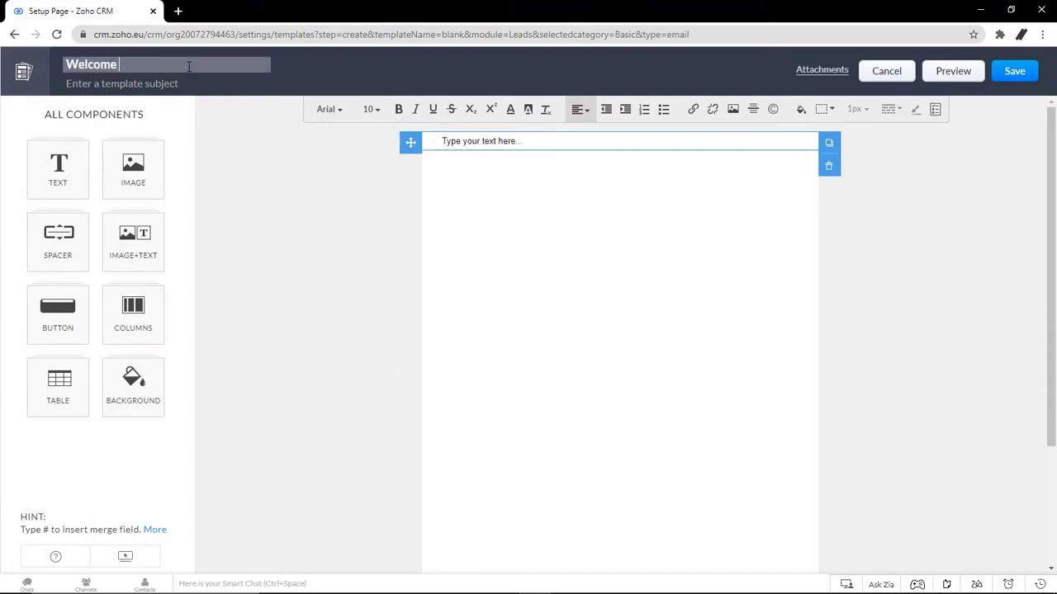
pyautogui.write('Email for 2021')
pyautogui.click(227, 131)
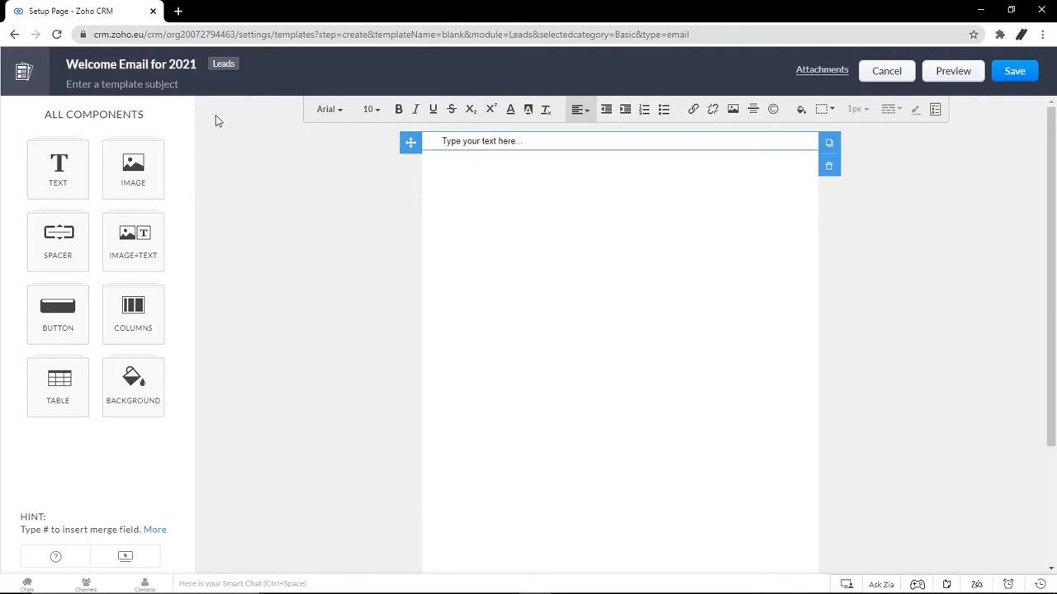
# Step: Copy the template name into the subject so it reads "Welcome Email for 2021"
pyautogui.click(193, 65)
pyautogui.hotkey('ctrl', 'c')
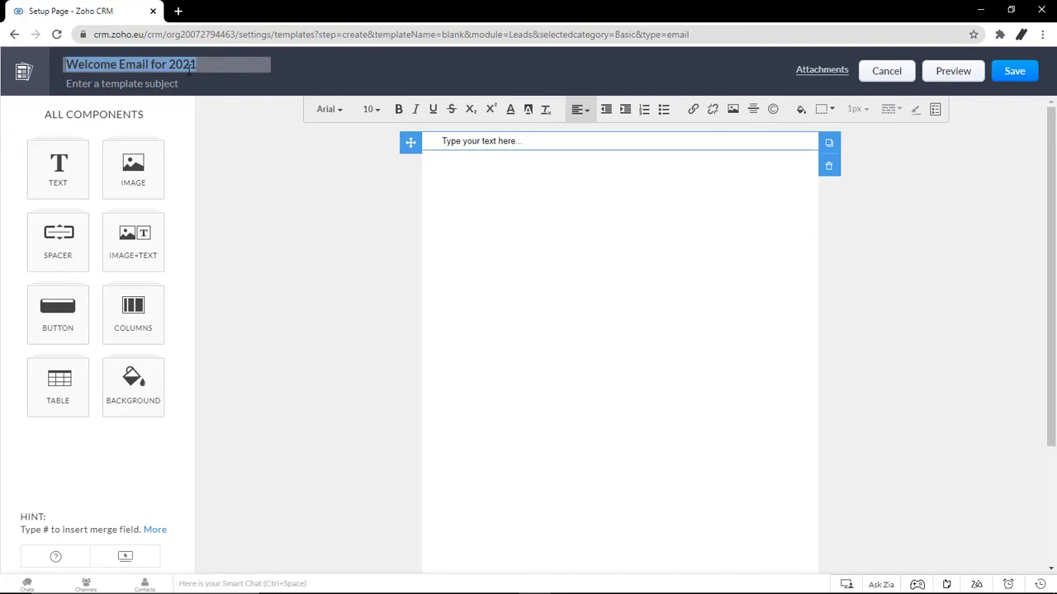
pyautogui.click(184, 85)
pyautogui.hotkey('ctrl', 'v')
pyautogui.click(253, 172)
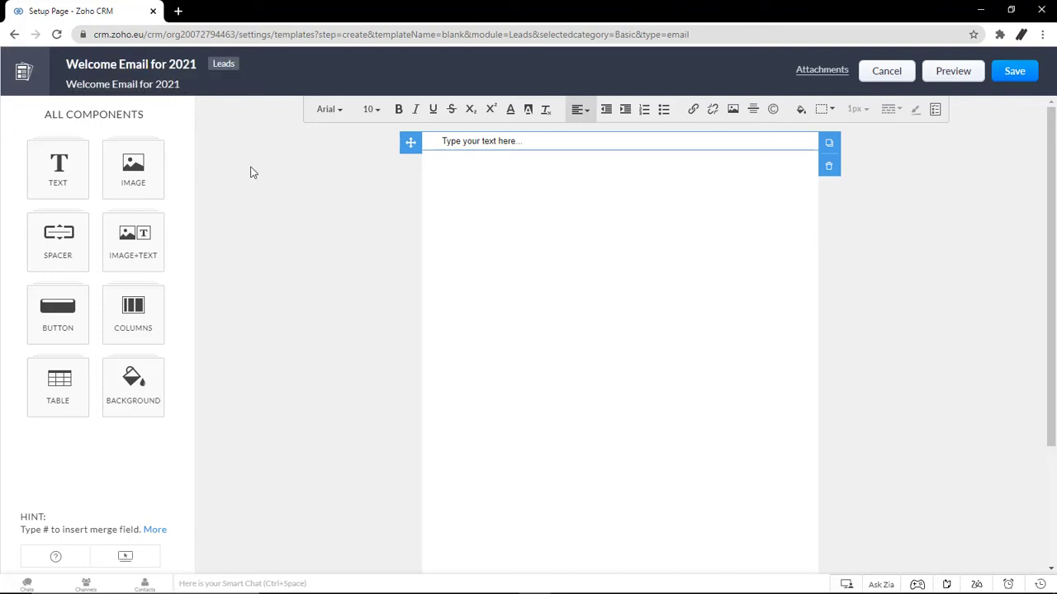
# Step: Begin the email's text block with "Dear" followed by the Leads Salutation merge field
pyautogui.click(453, 142)
pyautogui.write('D')
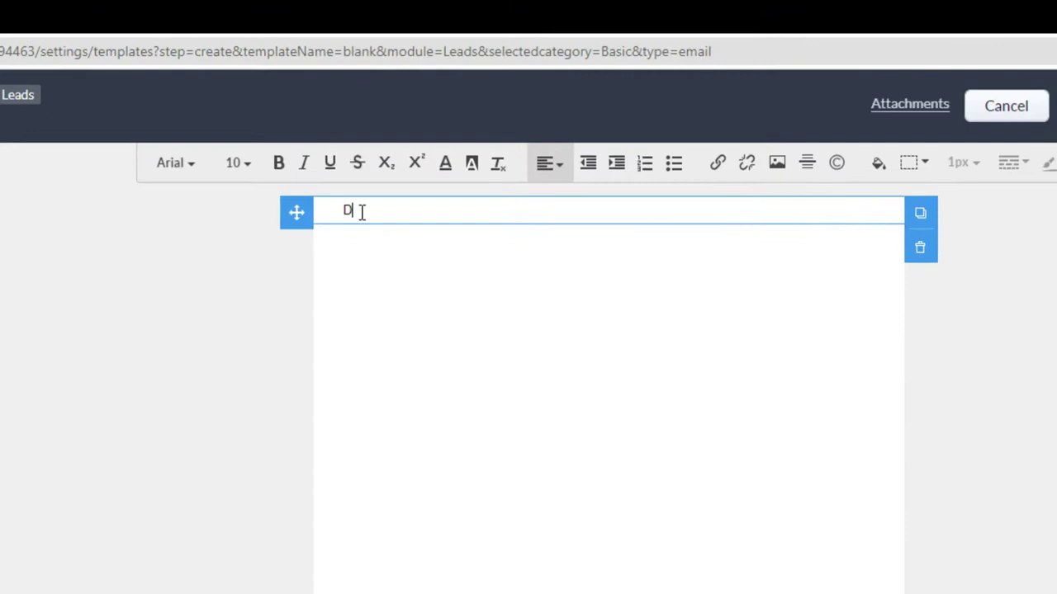
pyautogui.write('ear')
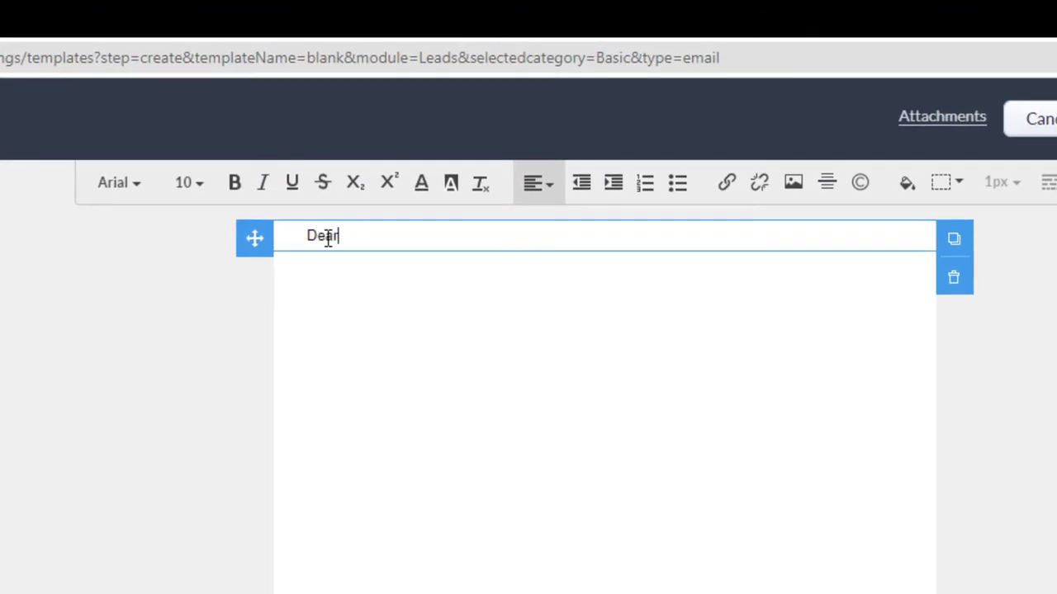
pyautogui.write(' #')
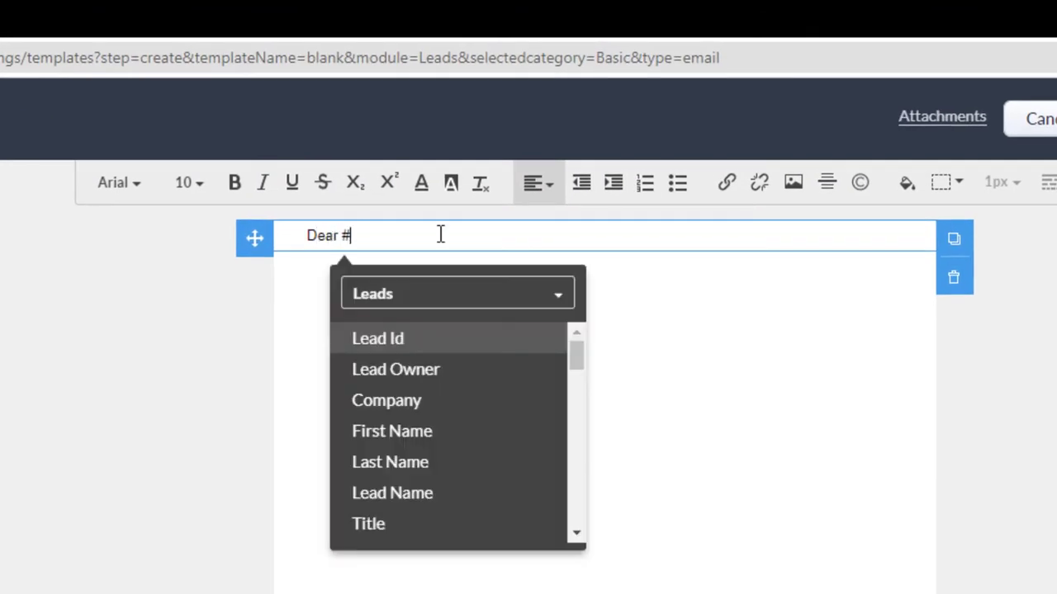
pyautogui.press('Down')
pyautogui.press('Down')
pyautogui.press('Down')
pyautogui.press('Down')
pyautogui.press('Down')
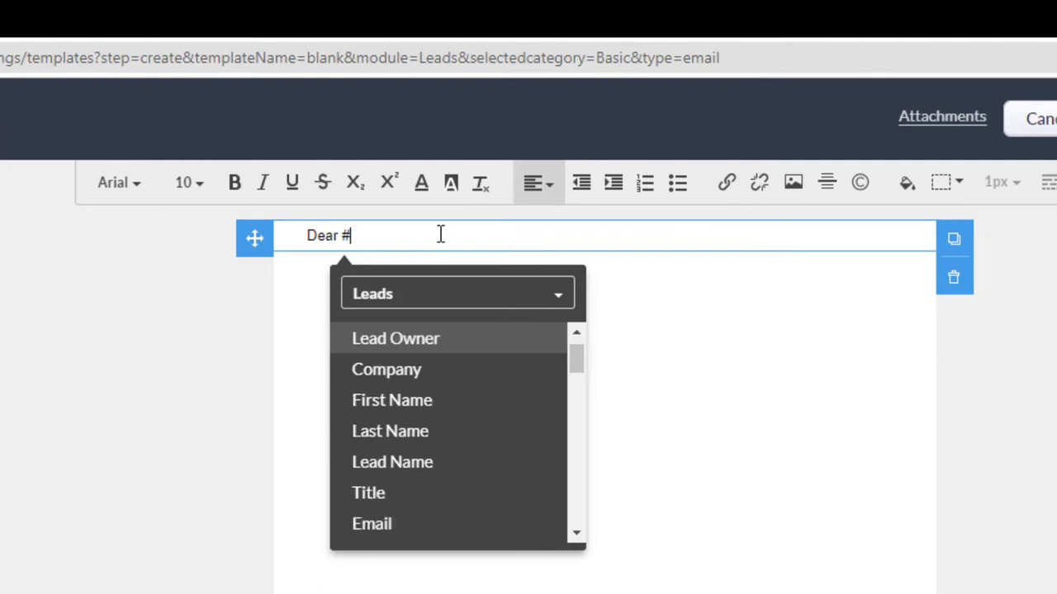
pyautogui.press('Down')
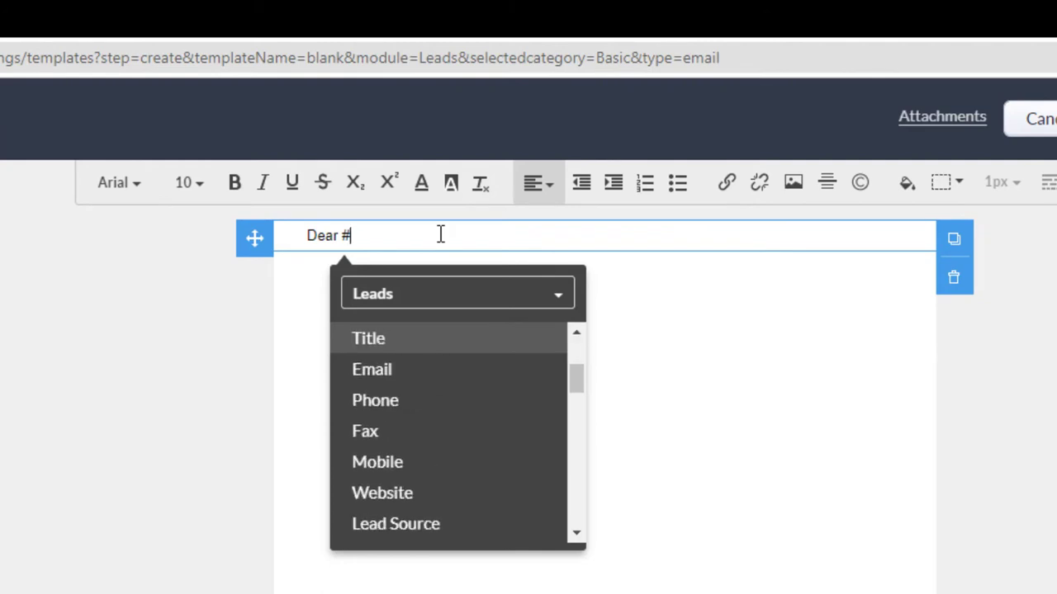
pyautogui.write('sa')
pyautogui.press('Return')
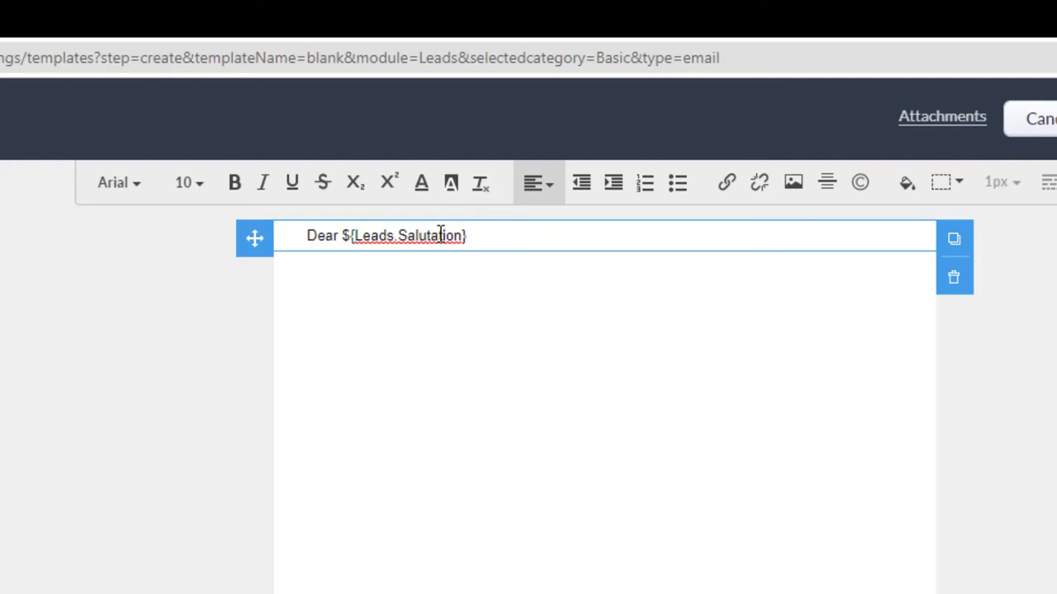
# Step: Insert the Leads First Name merge field after the salutation in the greeting
pyautogui.write('#')
pyautogui.press('Down')
pyautogui.press('Down')
pyautogui.press('Down')
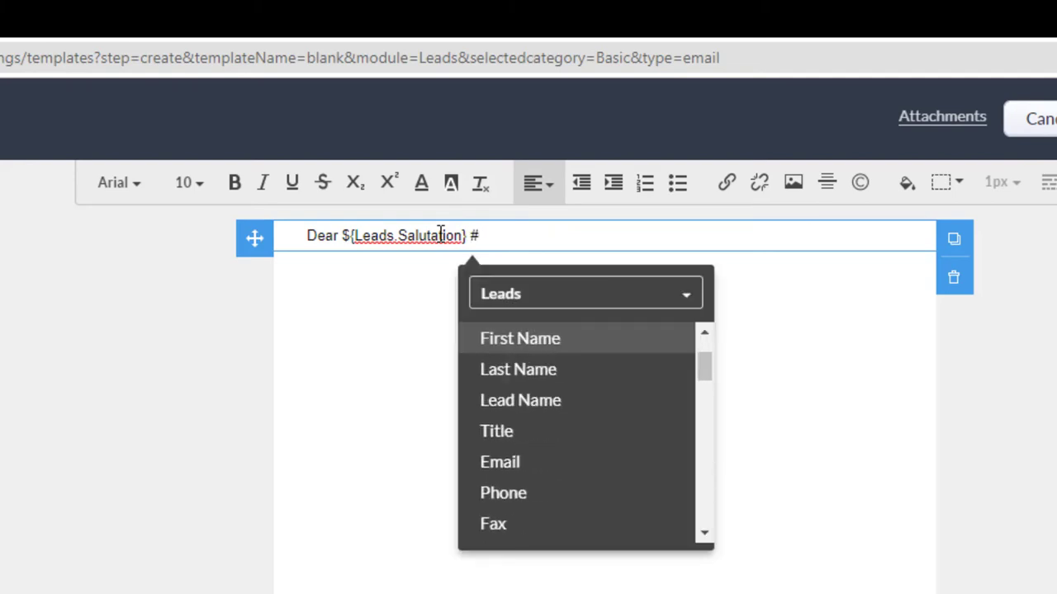
pyautogui.press('Return')
# Step: Insert the Leads Last Name merge field at the end of the greeting line
pyautogui.write('#')
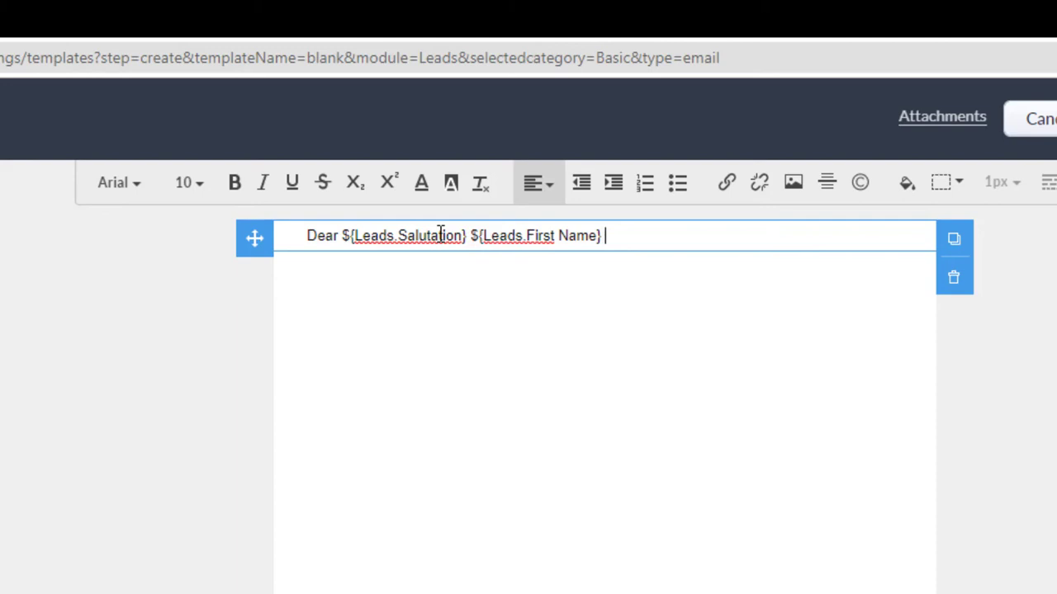
pyautogui.press('Down')
pyautogui.press('Down')
pyautogui.press('Down')
pyautogui.press('Down')
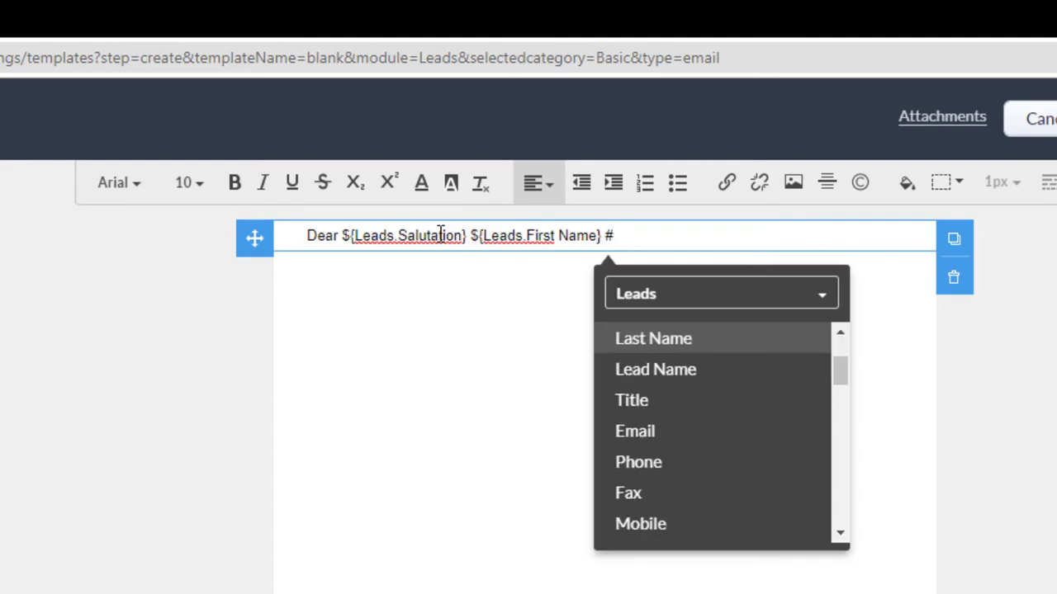
pyautogui.press('Return')
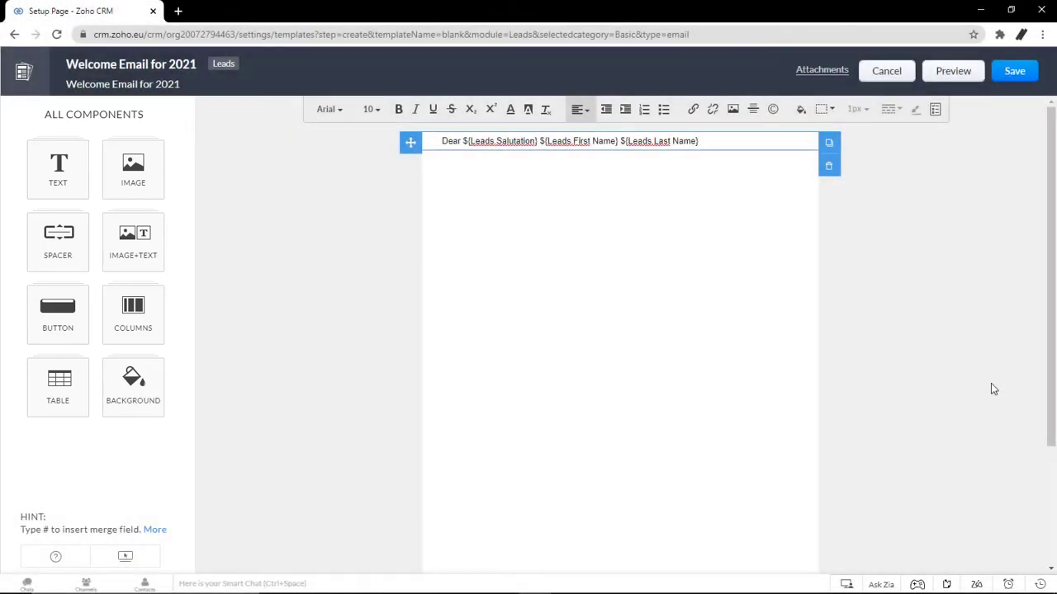
# Step: Add a text block below the greeting reading "Thank you for your interest in Scalarly"
pyautogui.click(66, 183)
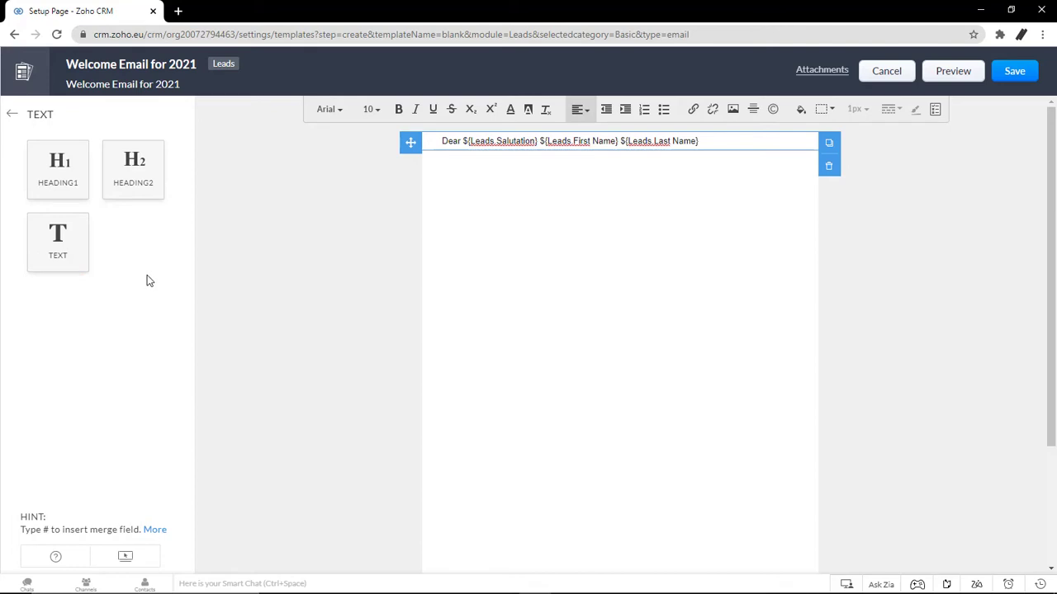
pyautogui.moveTo(83, 246); pyautogui.dragTo(457, 216)
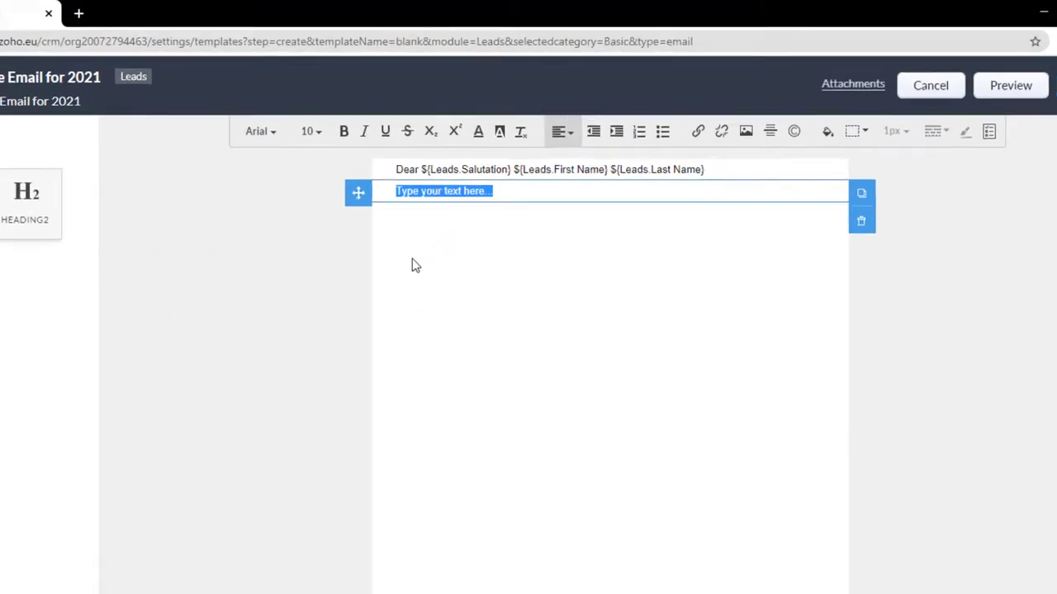
pyautogui.write('Than')
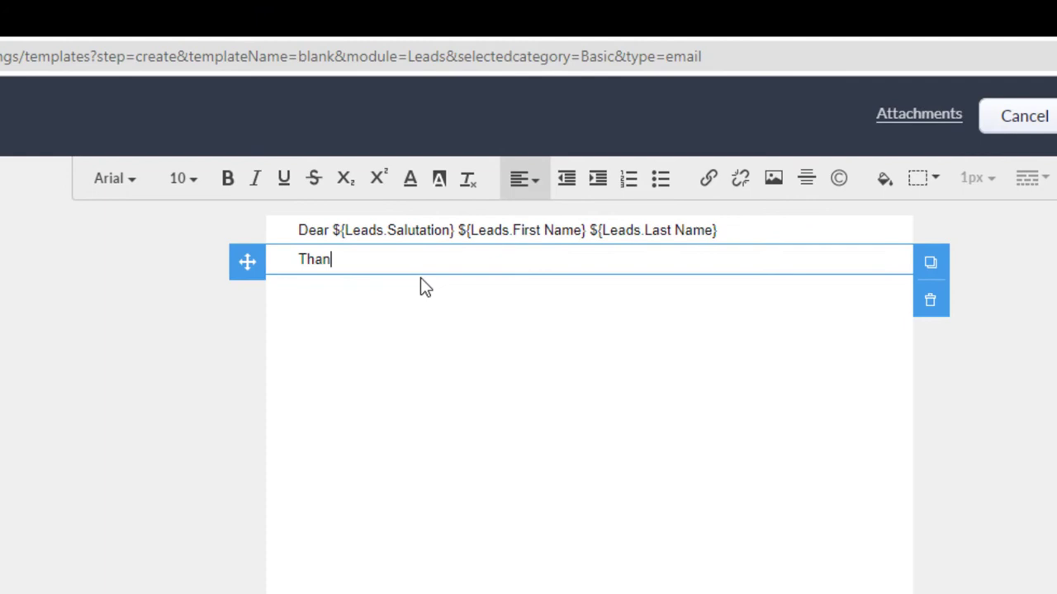
pyautogui.write('k you for your inte')
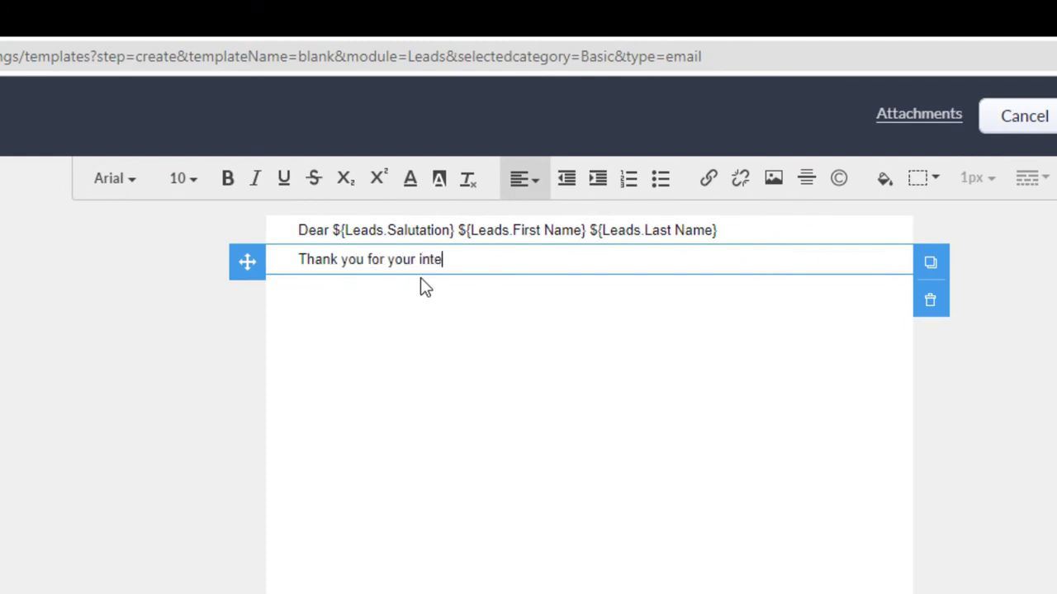
pyautogui.write('rest in Scalar')
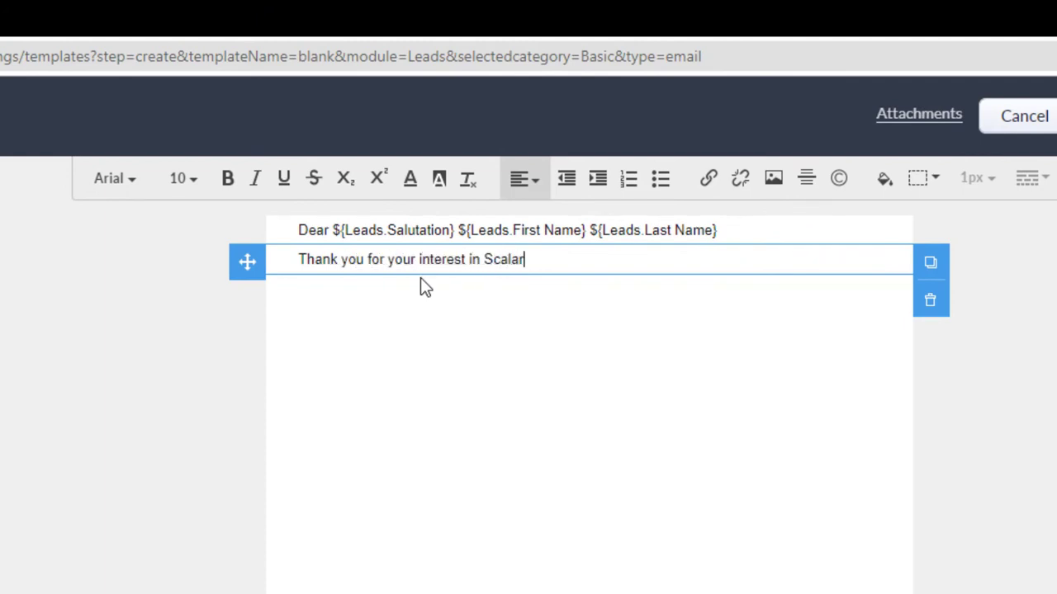
pyautogui.write('ly')
# Step: Add a second body line reading "We welcome your suggestions and comments in improving the product further"
pyautogui.press('Return')
pyautogui.write('We welcome your ')
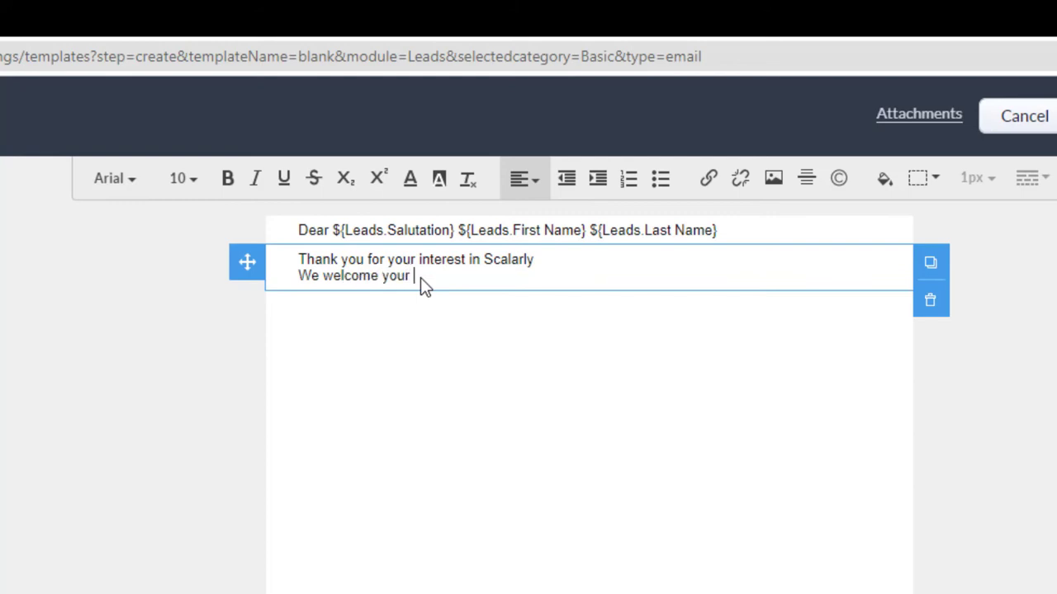
pyautogui.write('suggestions and')
pyautogui.press('BackSpace')
pyautogui.write('nd comments')
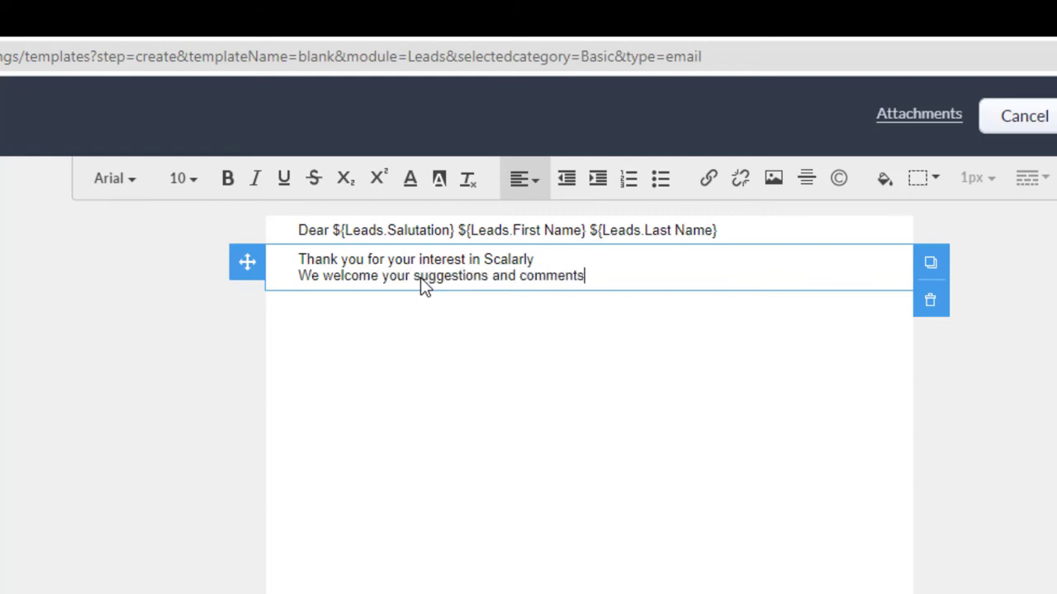
pyautogui.write(' in improving the pr')
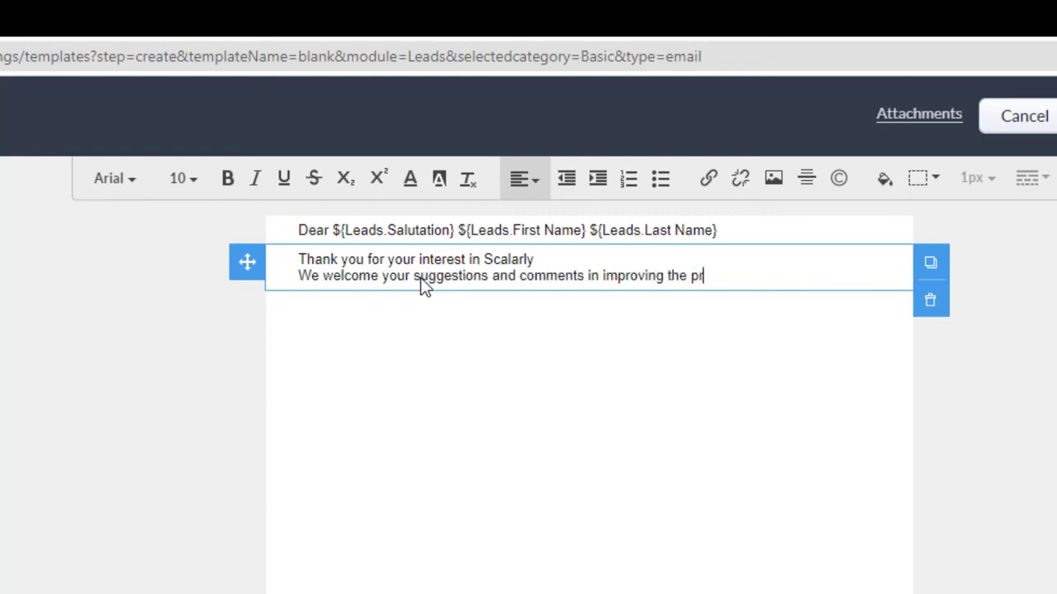
pyautogui.write('oduct further')
# Step: Sign off after a blank line with "Sincerely," and the Users First Name merge field on the line below
pyautogui.press('Return')
pyautogui.press('Return')
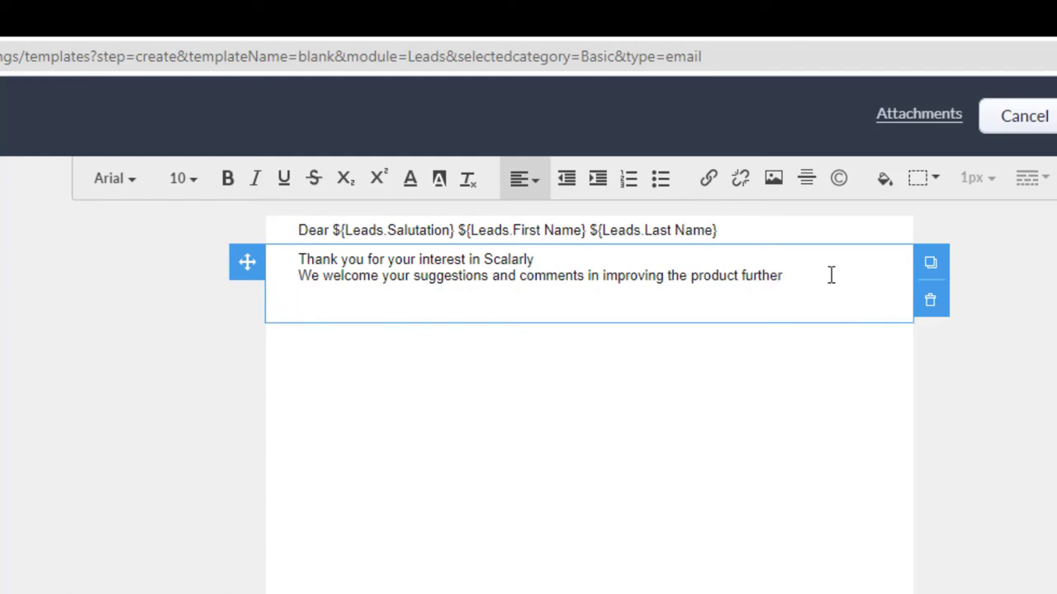
pyautogui.write('Sincerely,')
pyautogui.press('Return')
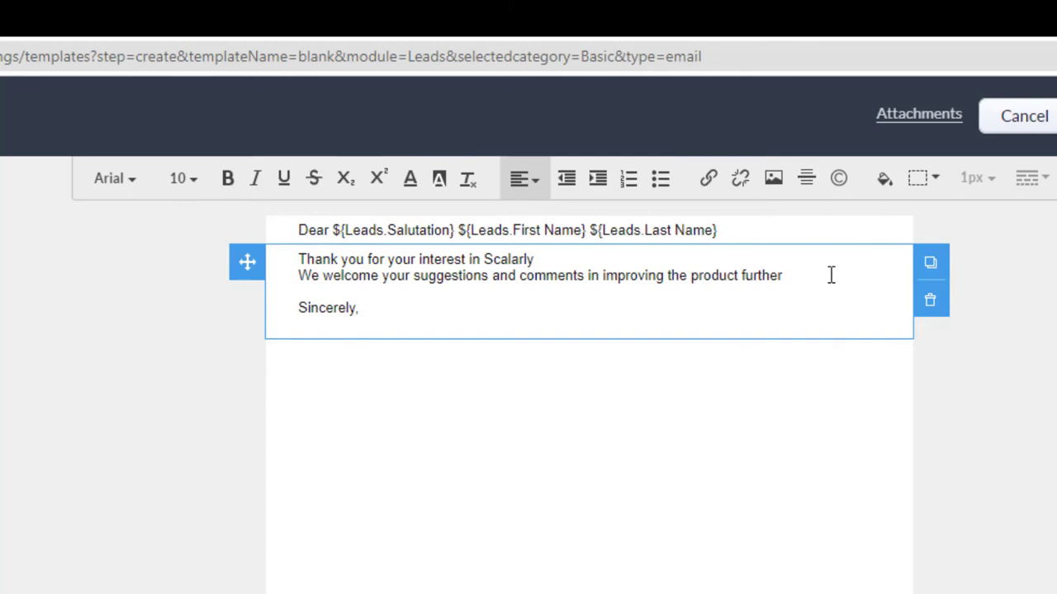
pyautogui.write('#')
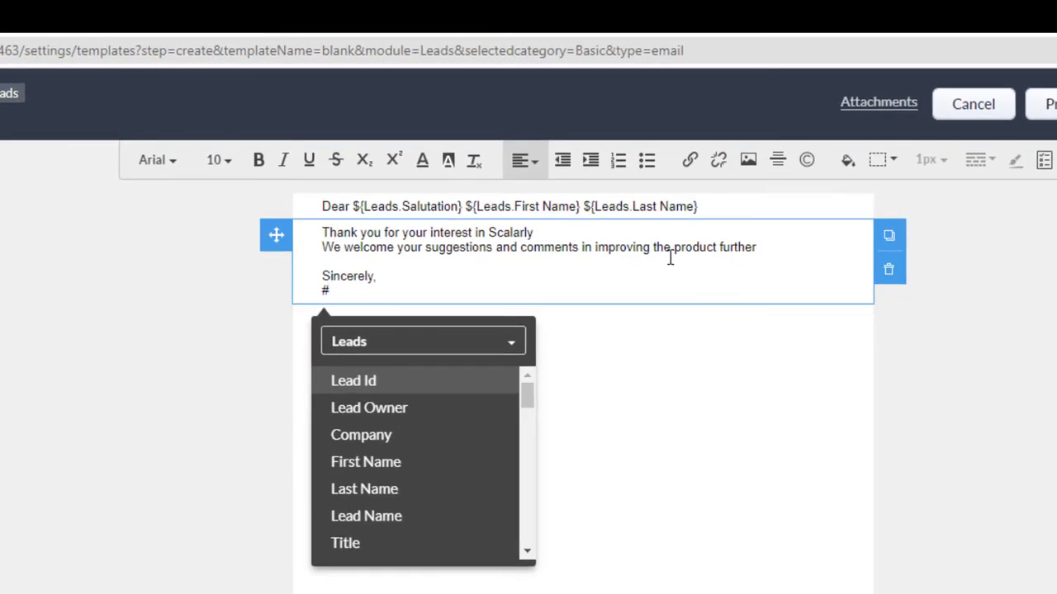
pyautogui.click(478, 346)
pyautogui.click(438, 405)
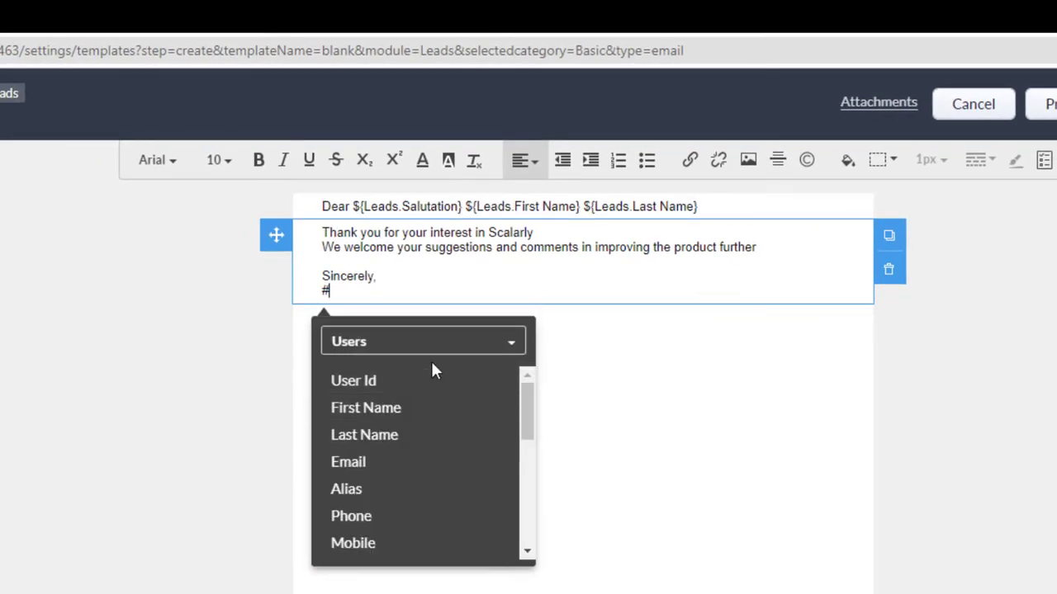
pyautogui.click(418, 420)
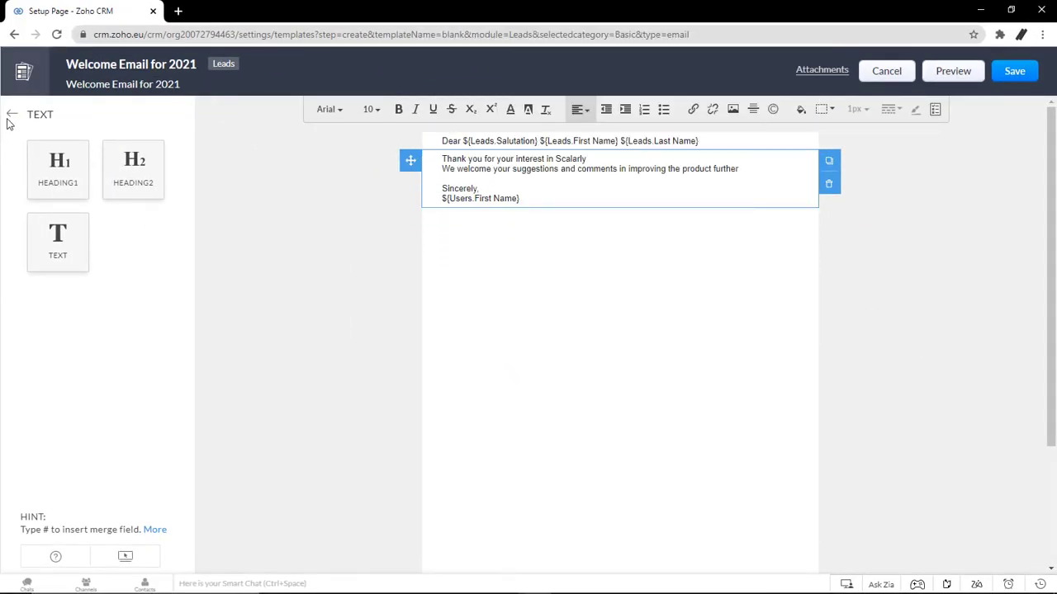
# Step: Place a two-image component below the sign-off and select its first image placeholder
pyautogui.click(9, 118)
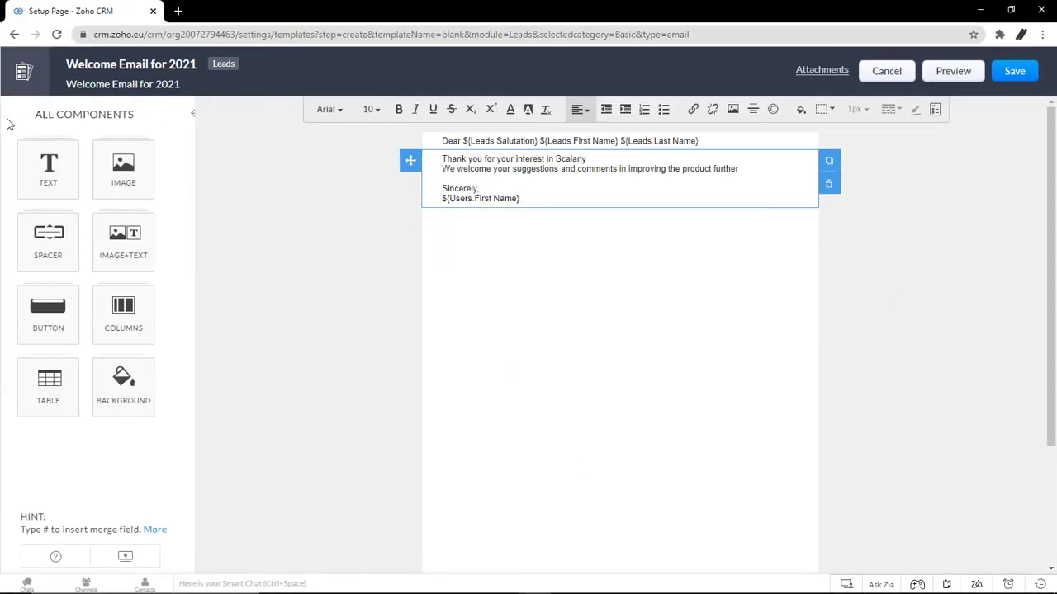
pyautogui.click(142, 179)
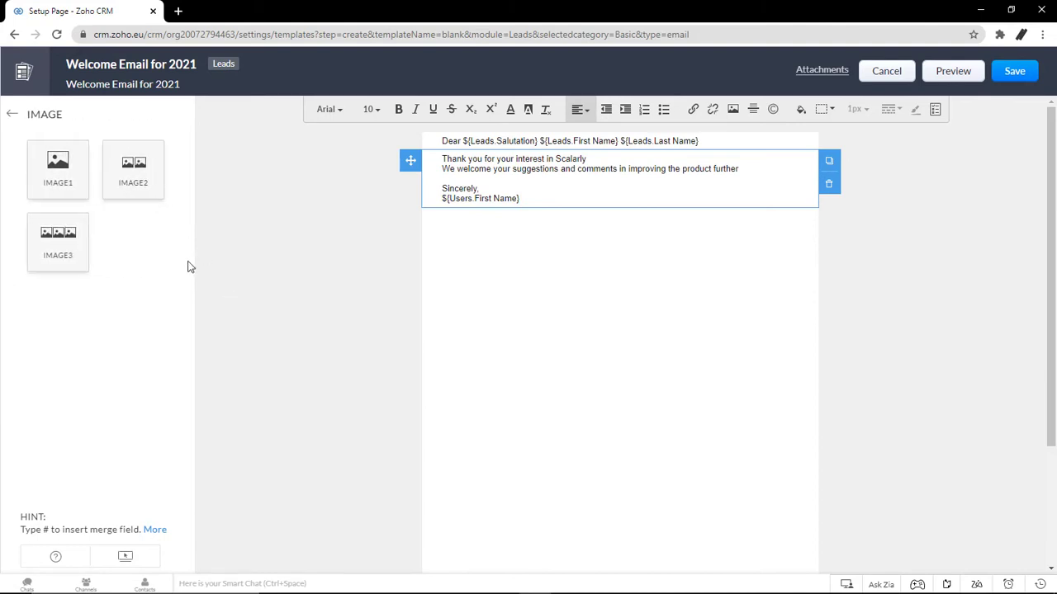
pyautogui.moveTo(139, 175); pyautogui.dragTo(535, 296)
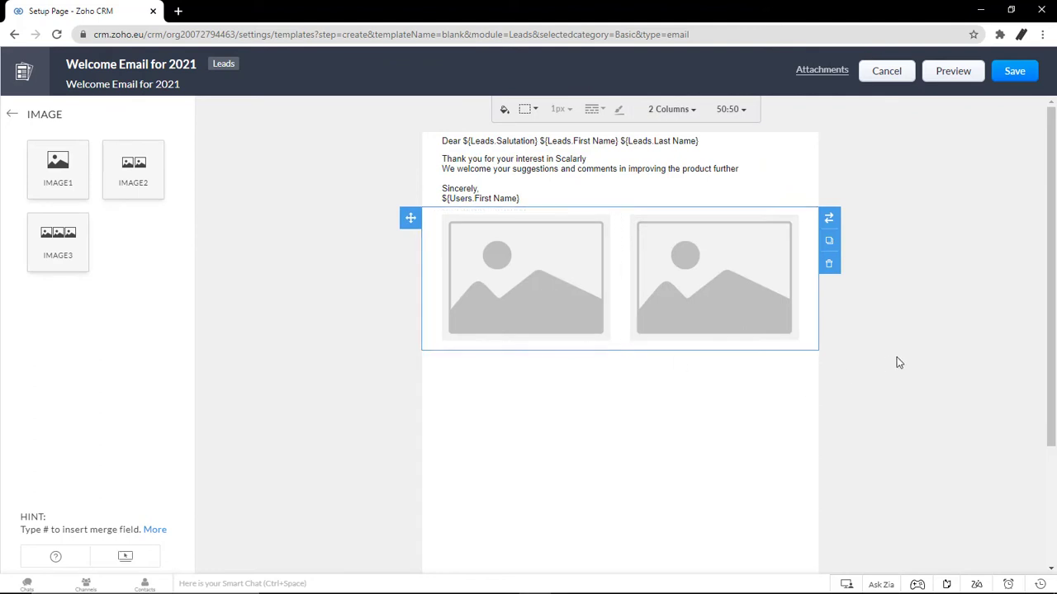
pyautogui.click(550, 282)
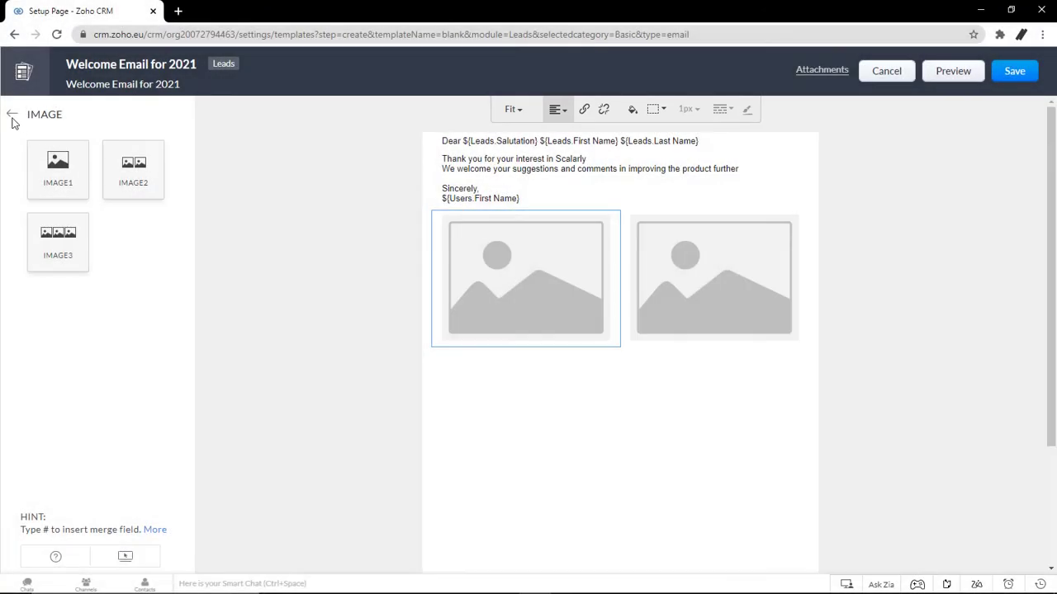
# Step: Review the available spacer sizes and the image-and-text layouts among the template components
pyautogui.click(12, 118)
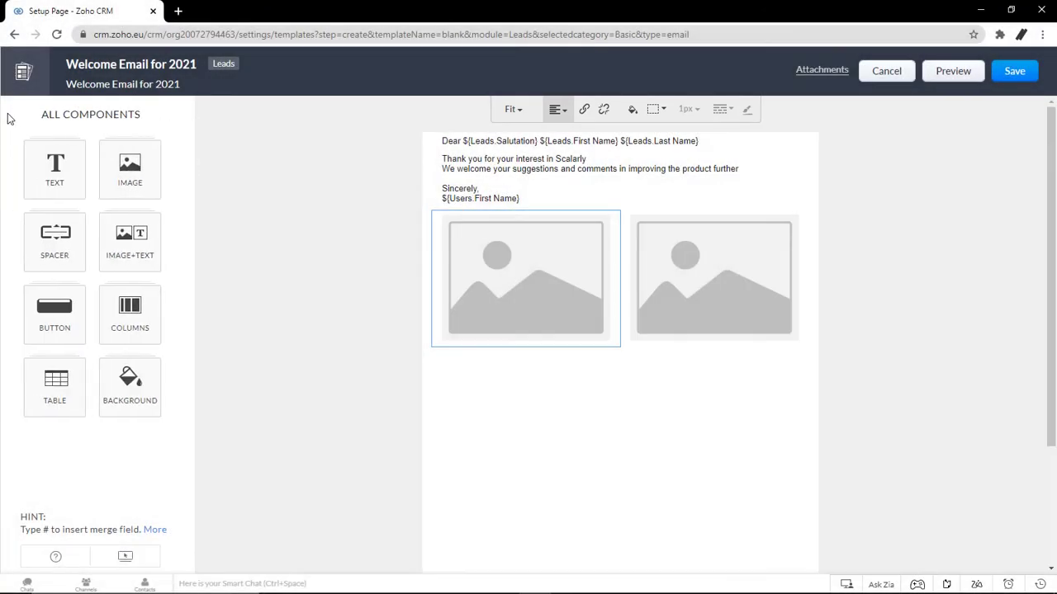
pyautogui.click(70, 263)
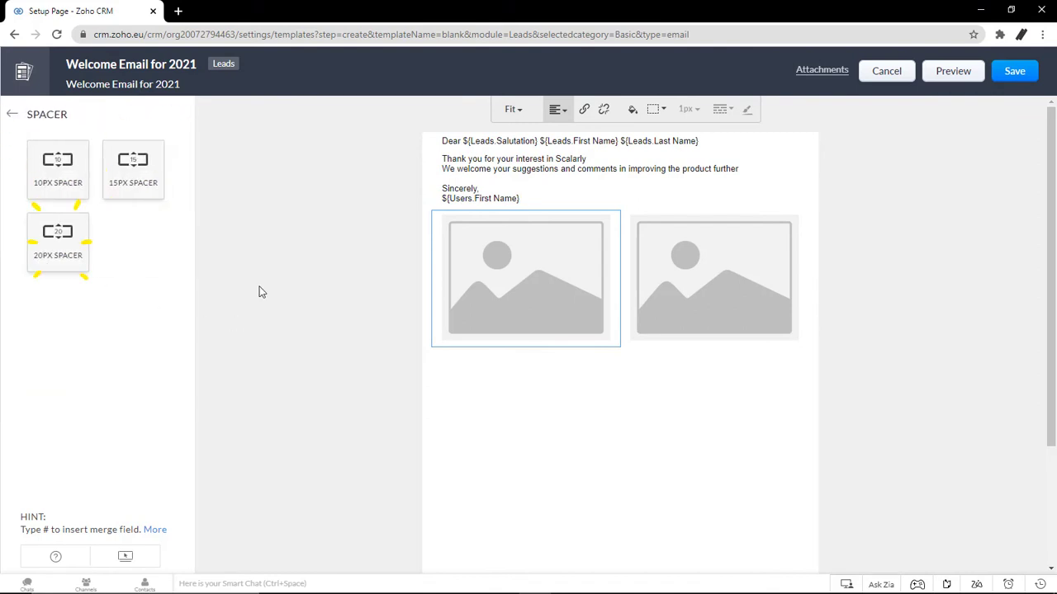
pyautogui.click(12, 114)
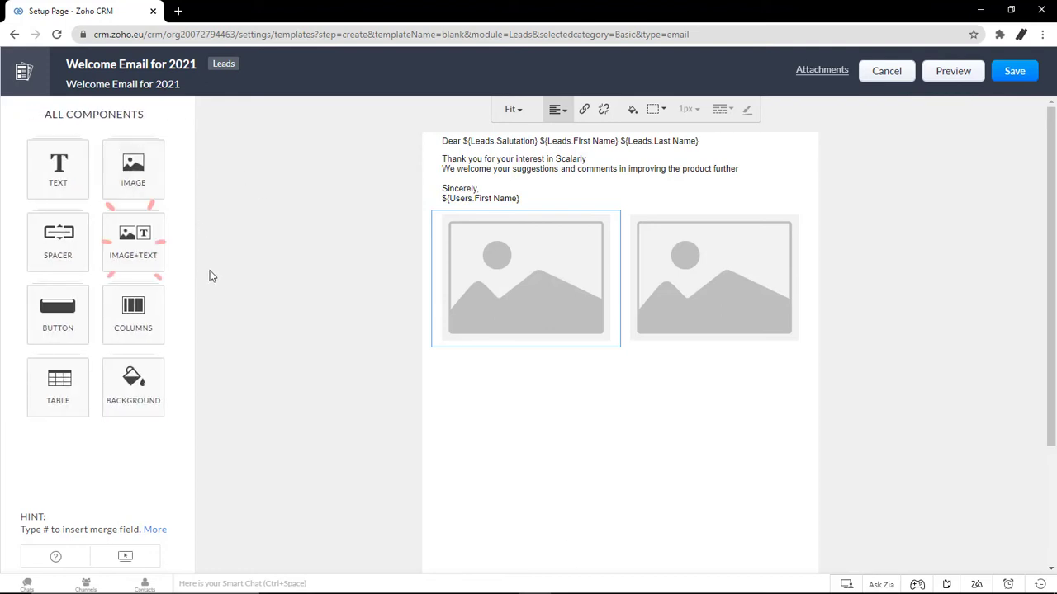
pyautogui.click(159, 272)
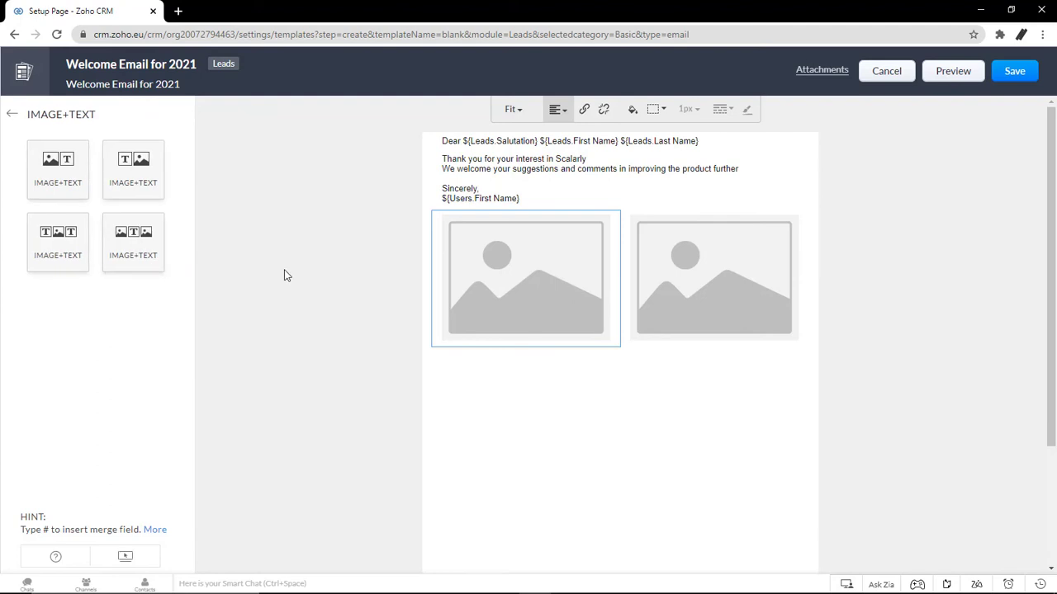
pyautogui.click(13, 114)
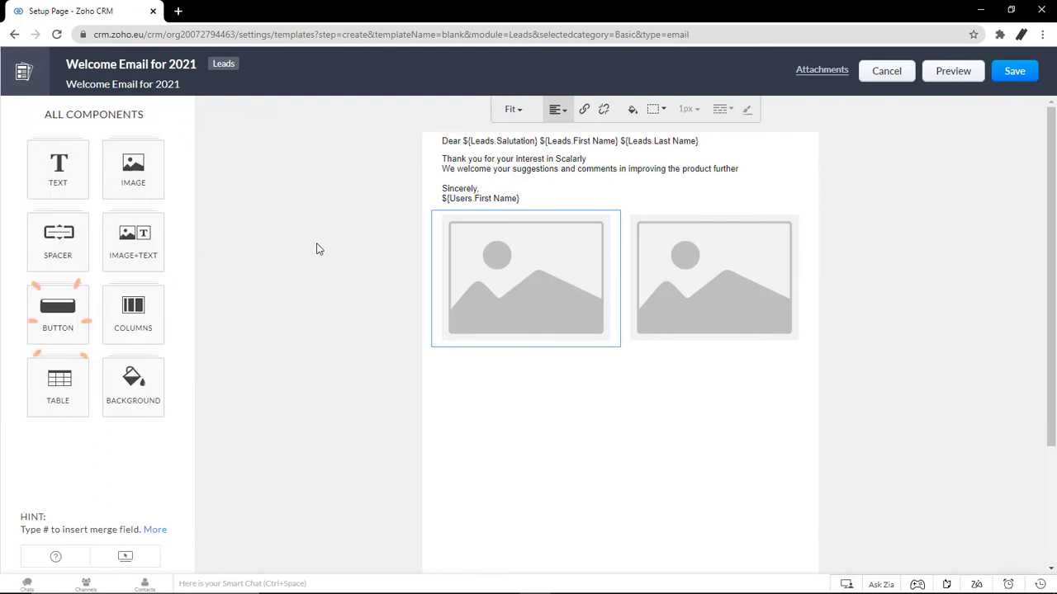
# Step: Add a rounded button named "Register Now!" with a Web URL link below the two images
pyautogui.click(60, 332)
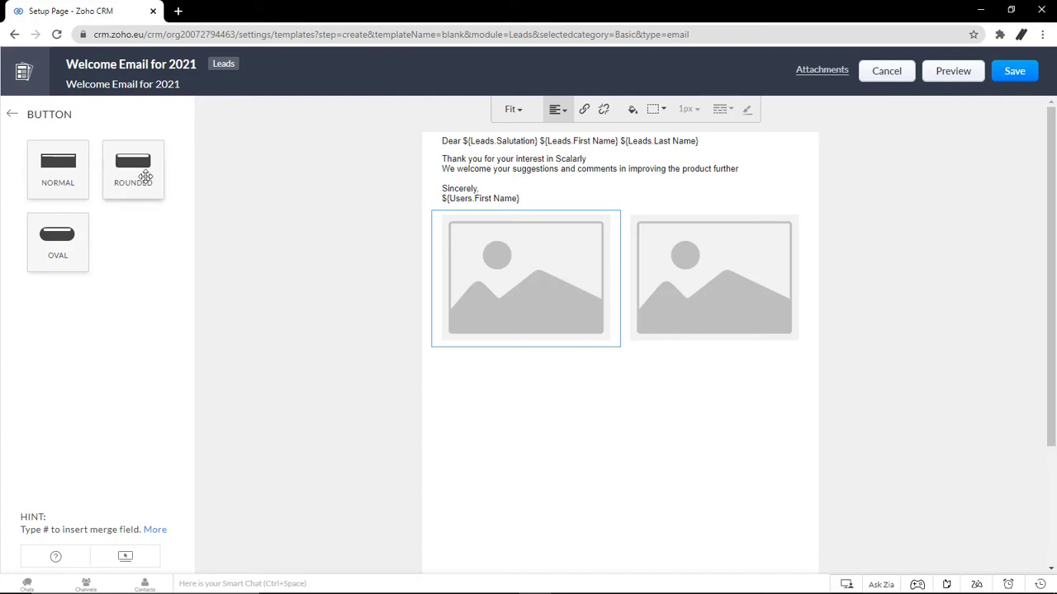
pyautogui.moveTo(145, 176); pyautogui.dragTo(570, 392)
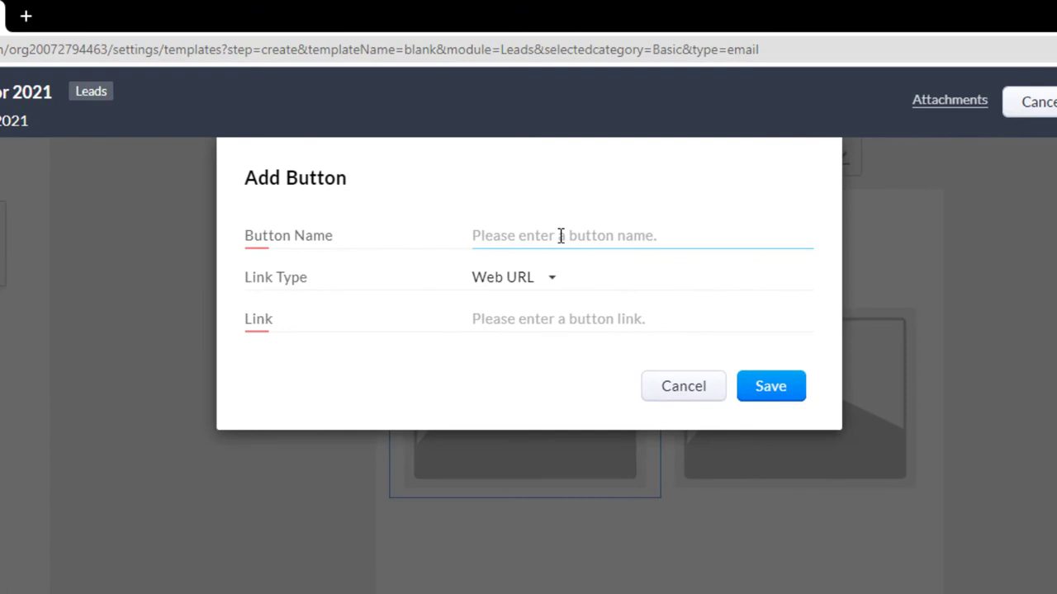
pyautogui.write('Register N')
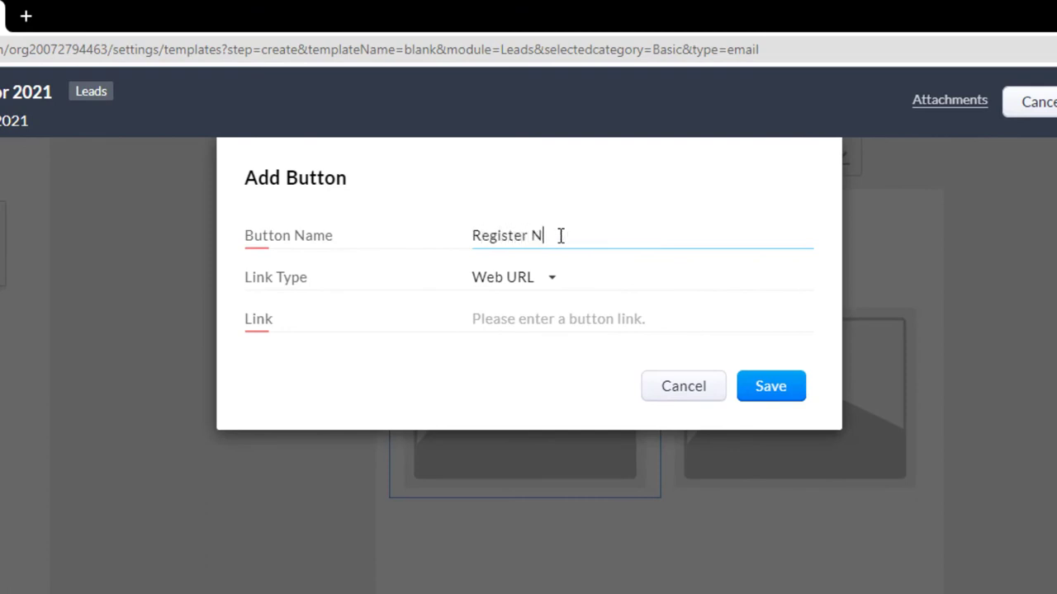
pyautogui.write('ow!')
pyautogui.click(582, 319)
pyautogui.write('www.sa')
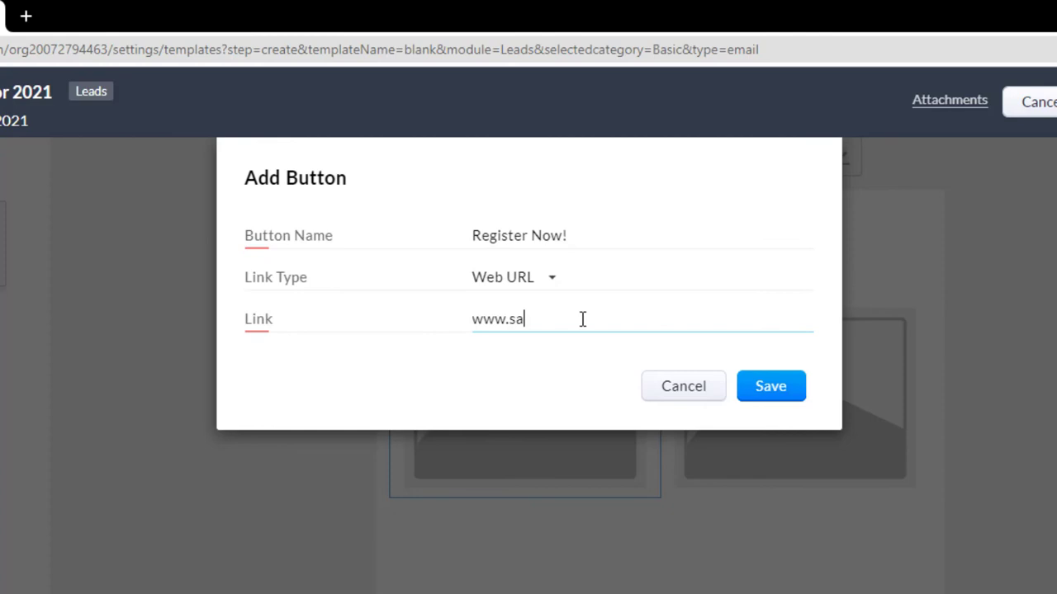
pyautogui.write('alarly.com')
pyautogui.click(771, 386)
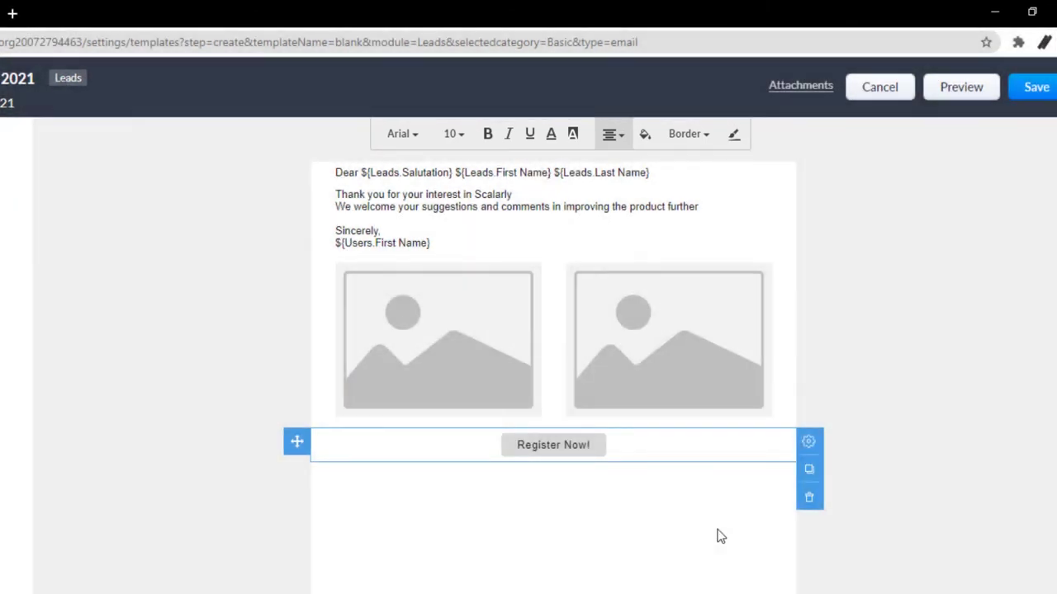
# Step: Give the "Register Now!" button a red background and white (#ffffff) text
pyautogui.click(572, 134)
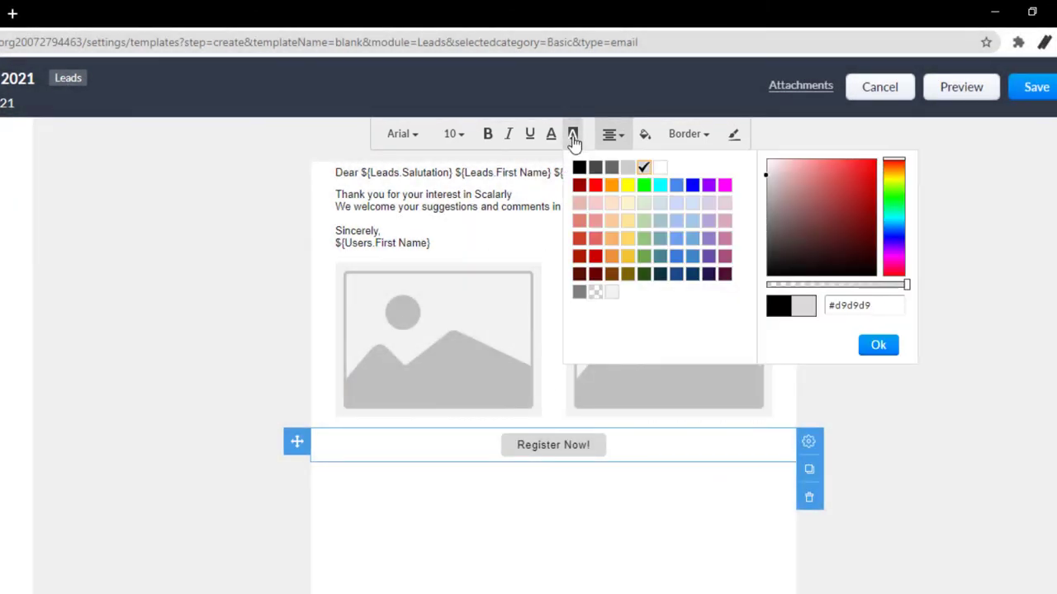
pyautogui.click(593, 189)
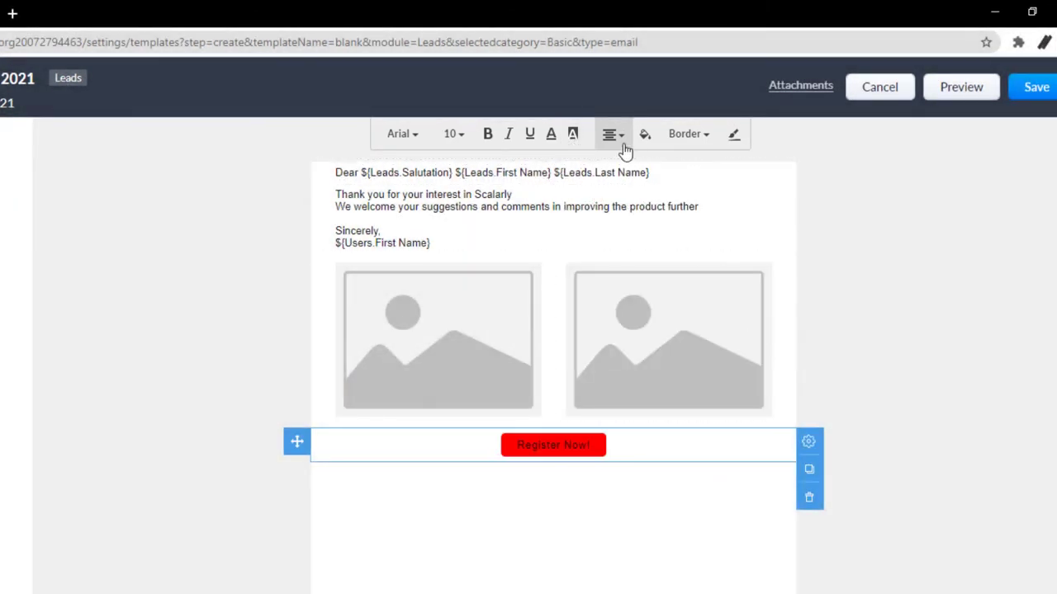
pyautogui.click(550, 134)
pyautogui.click(638, 168)
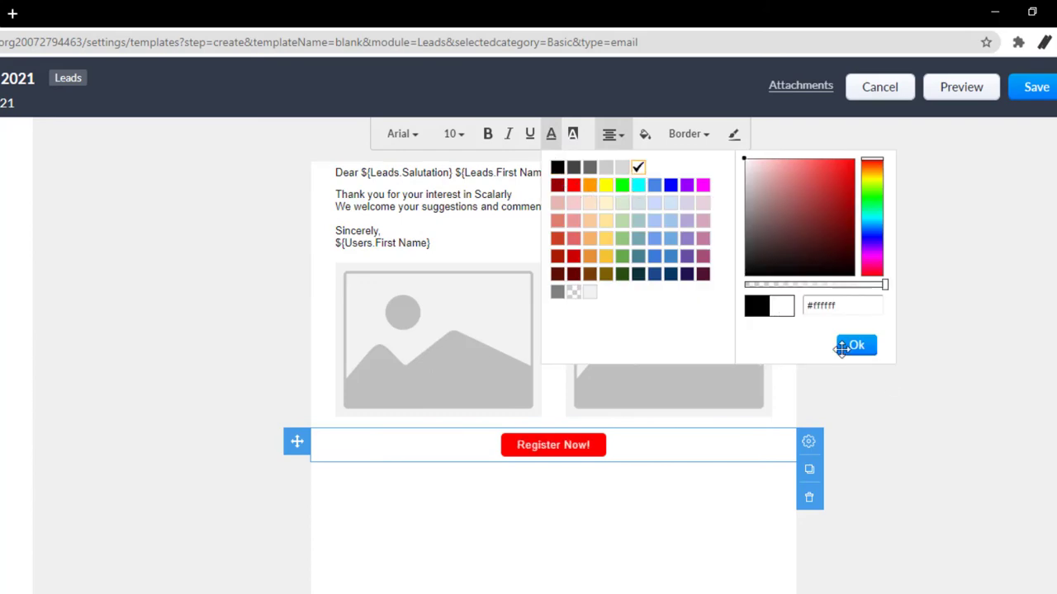
pyautogui.click(850, 345)
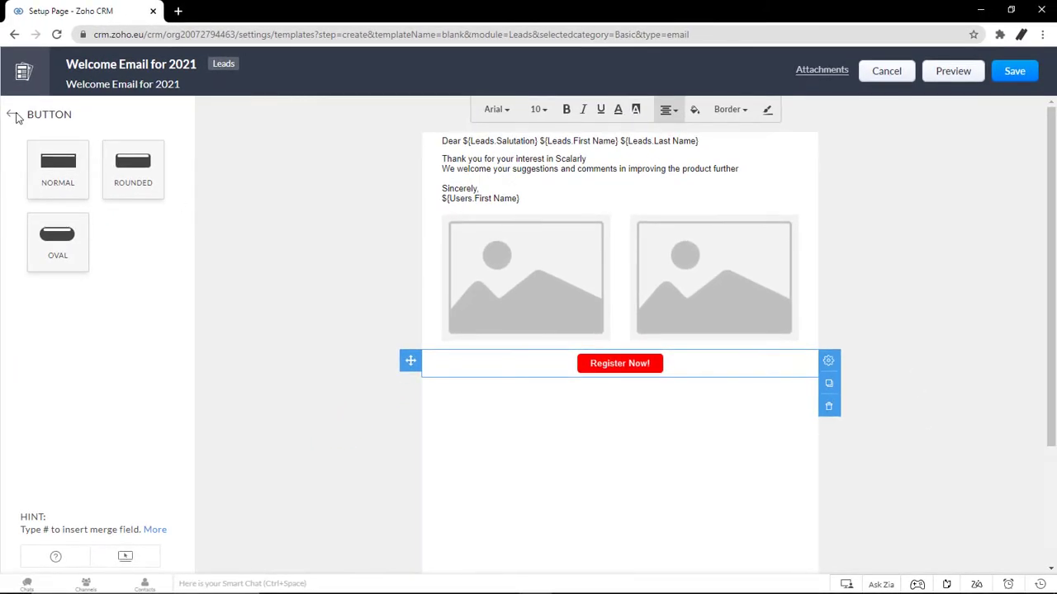
# Step: Delete the two-image component and the "Register Now!" button from the email
pyautogui.click(0, 116)
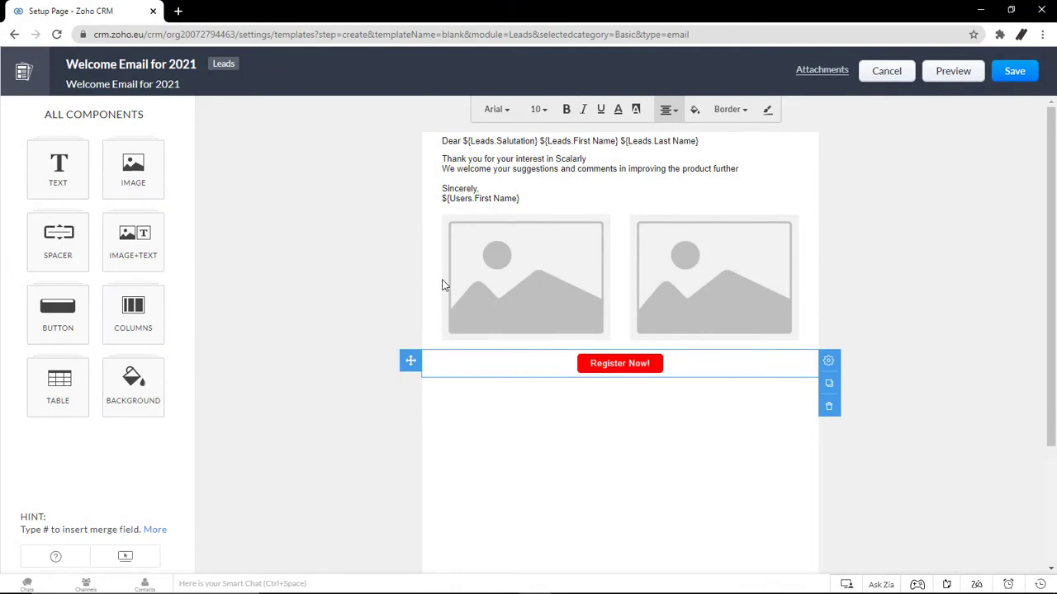
pyautogui.click(455, 288)
pyautogui.click(829, 266)
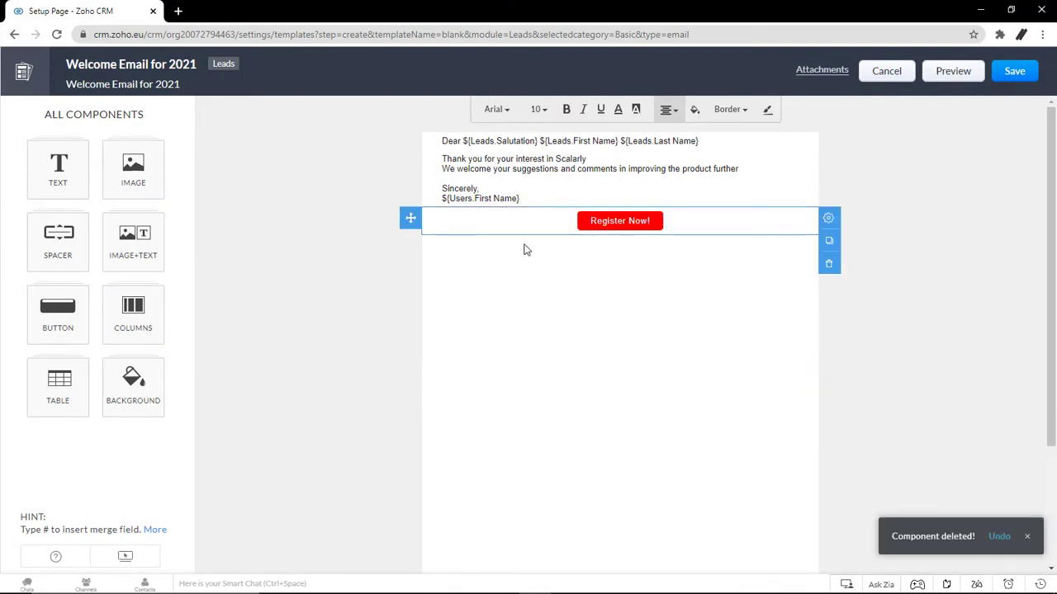
pyautogui.click(830, 265)
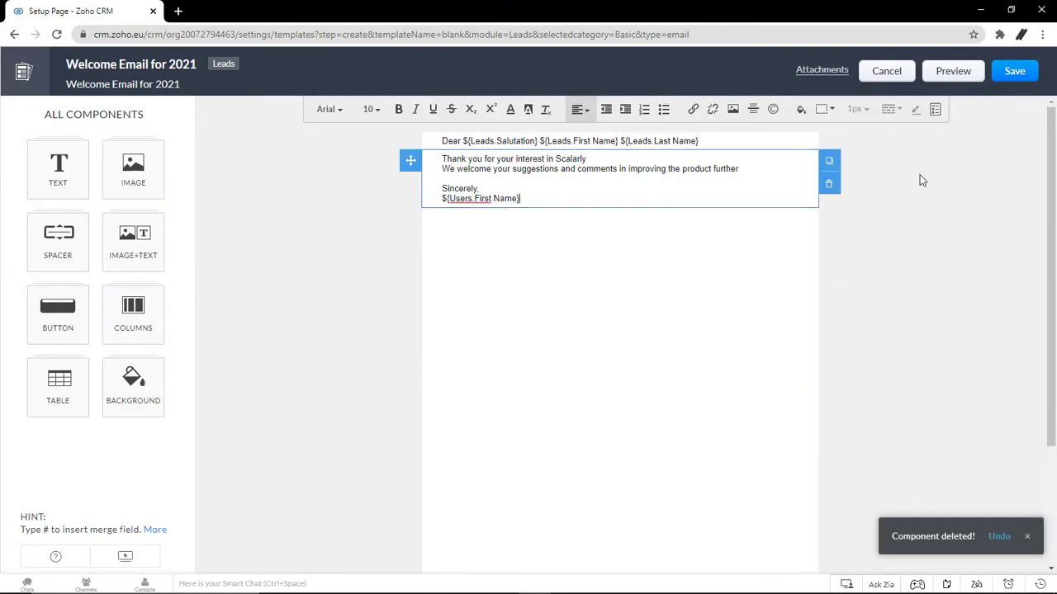
# Step: Preview the email template and return to the editor
pyautogui.click(951, 72)
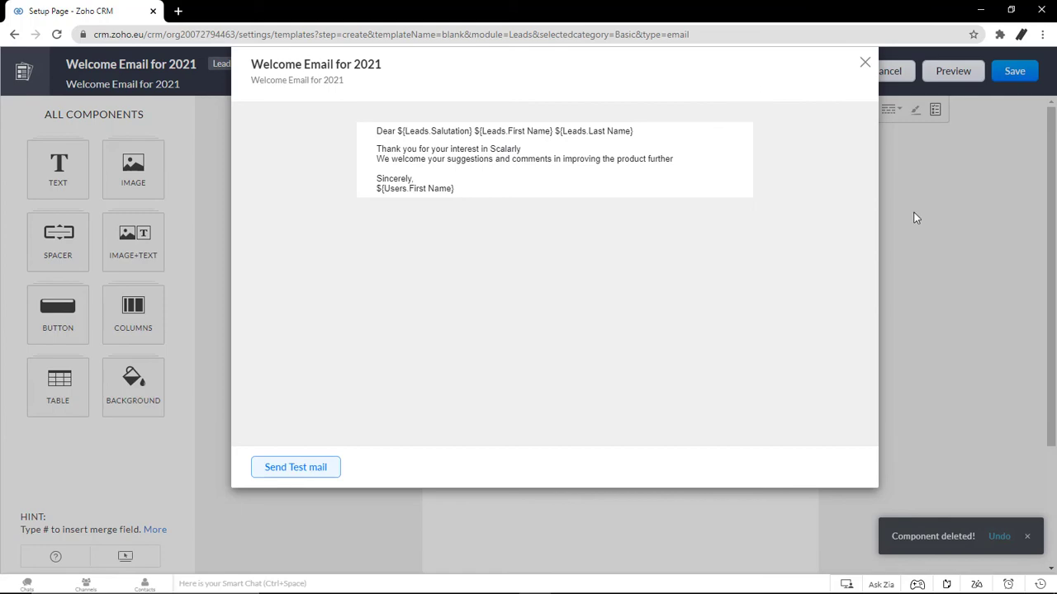
pyautogui.click(865, 62)
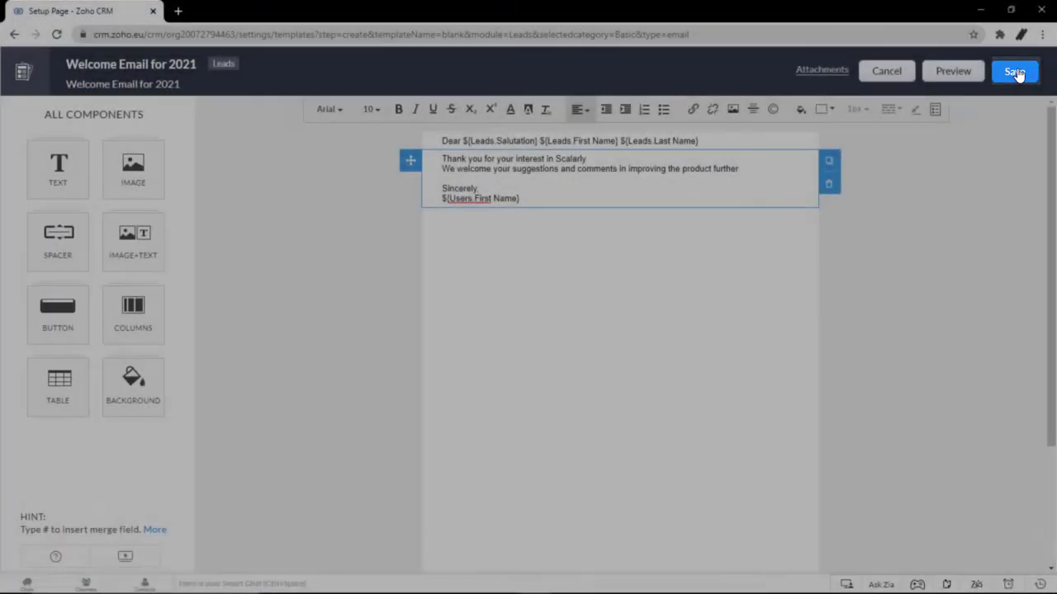
# Step: Start saving the template as "Welcome Email for 2021" and check the available destination folders
pyautogui.click(1014, 72)
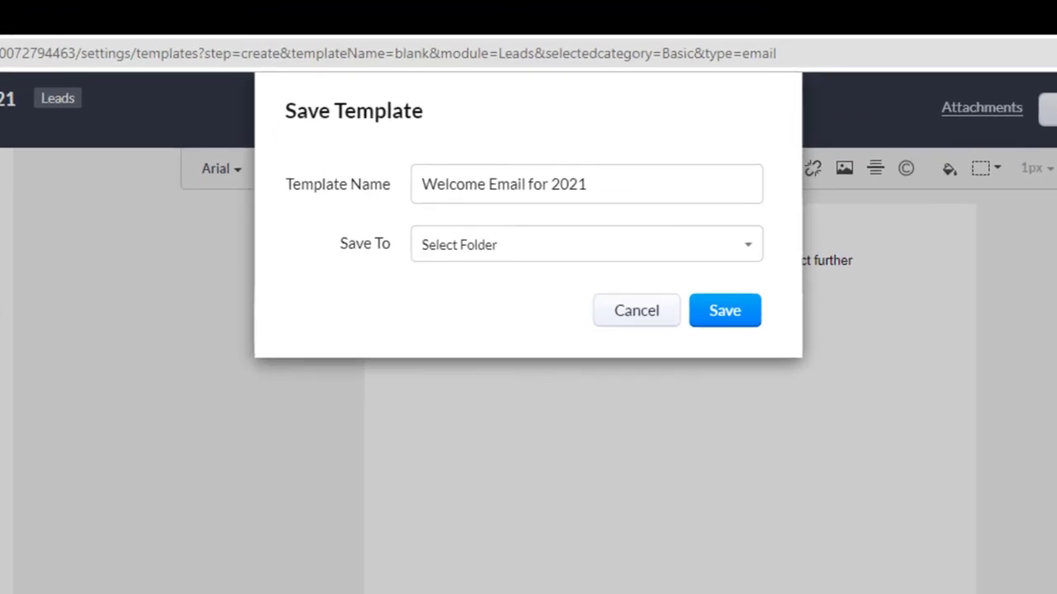
pyautogui.click(738, 256)
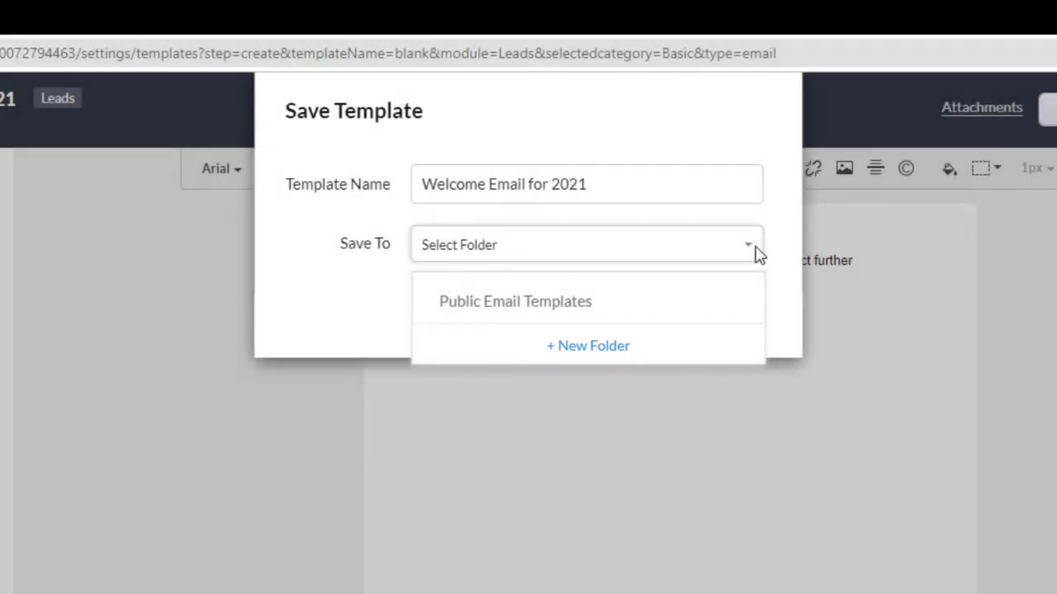
pyautogui.click(755, 247)
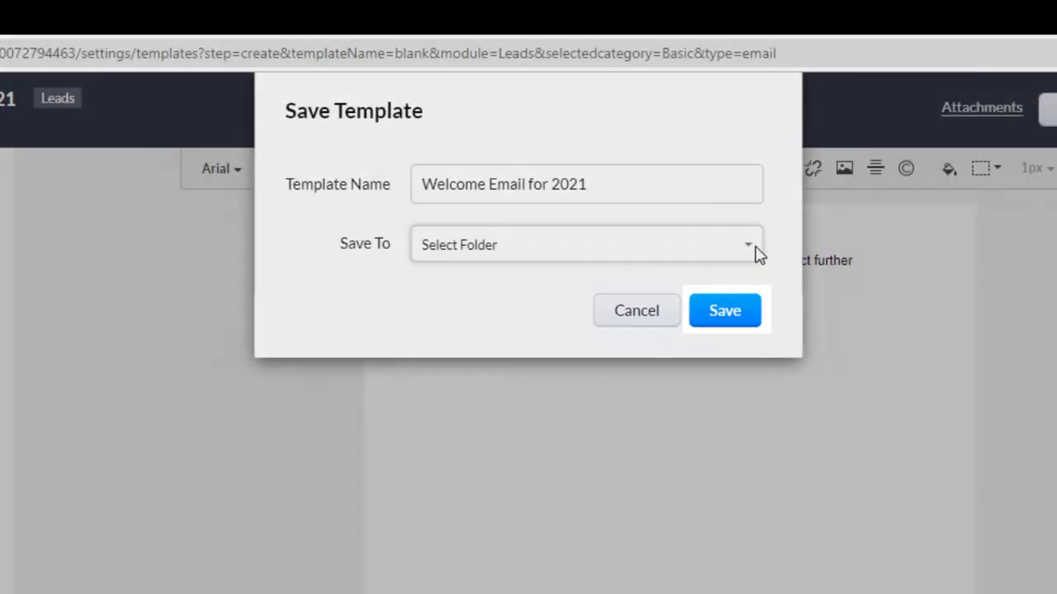